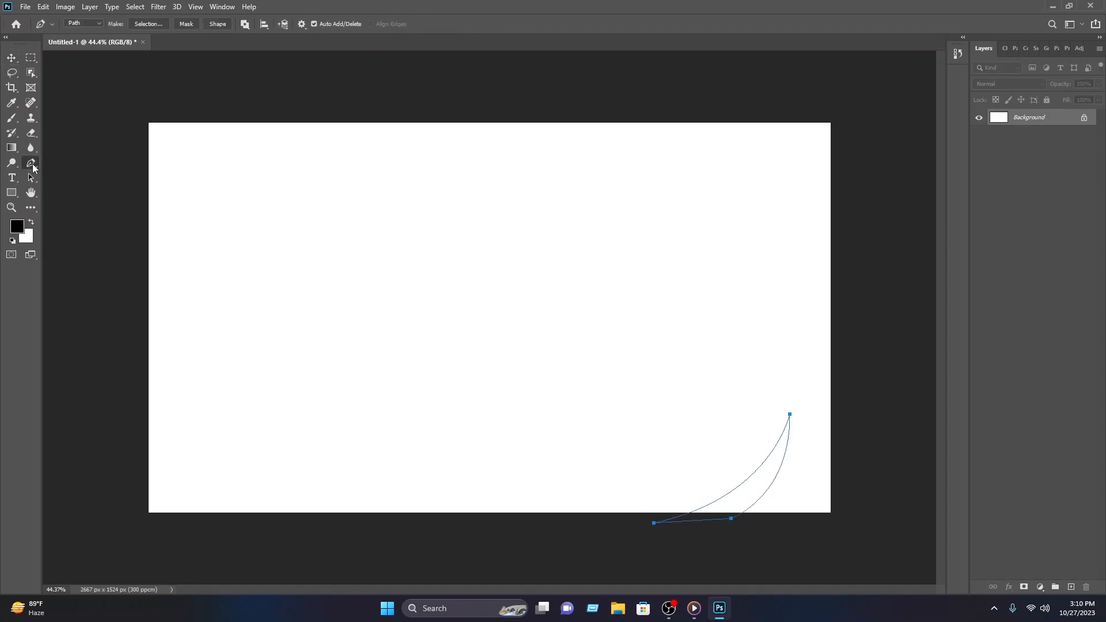
- Draw a black crescent about 409 px wide with the Pen tool in Shape mode near the canvas's lower-right corner
{"action": "left_click", "coordinate": [81, 23]}
{"action": "left_click", "coordinate": [83, 33]}
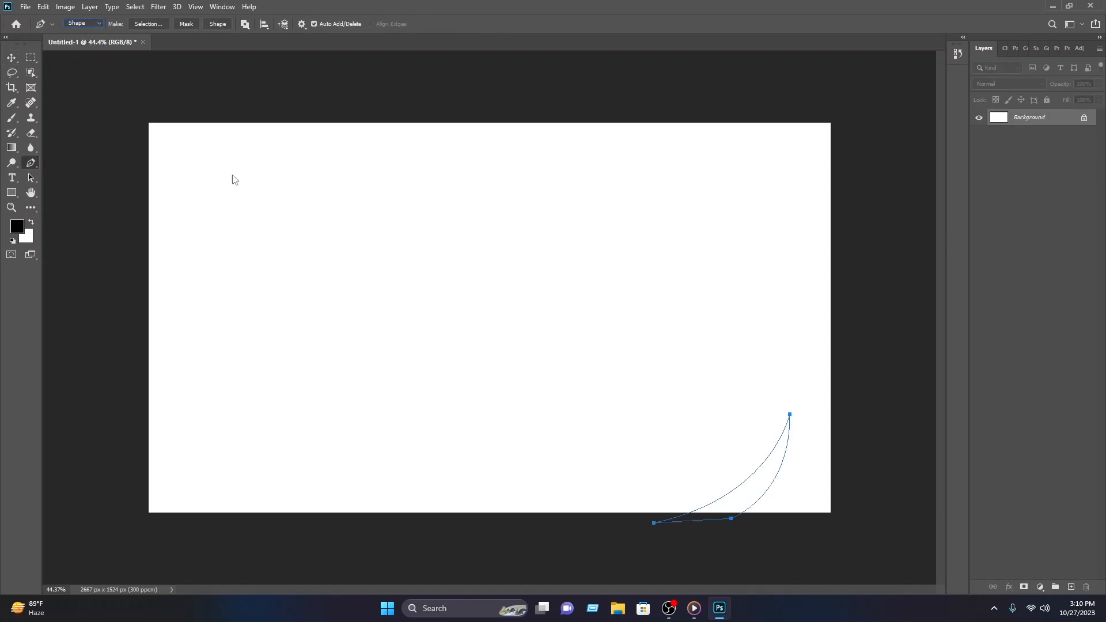
{"action": "left_click", "coordinate": [672, 526]}
{"action": "left_click_drag", "start_coordinate": [768, 388], "coordinate": [775, 283]}
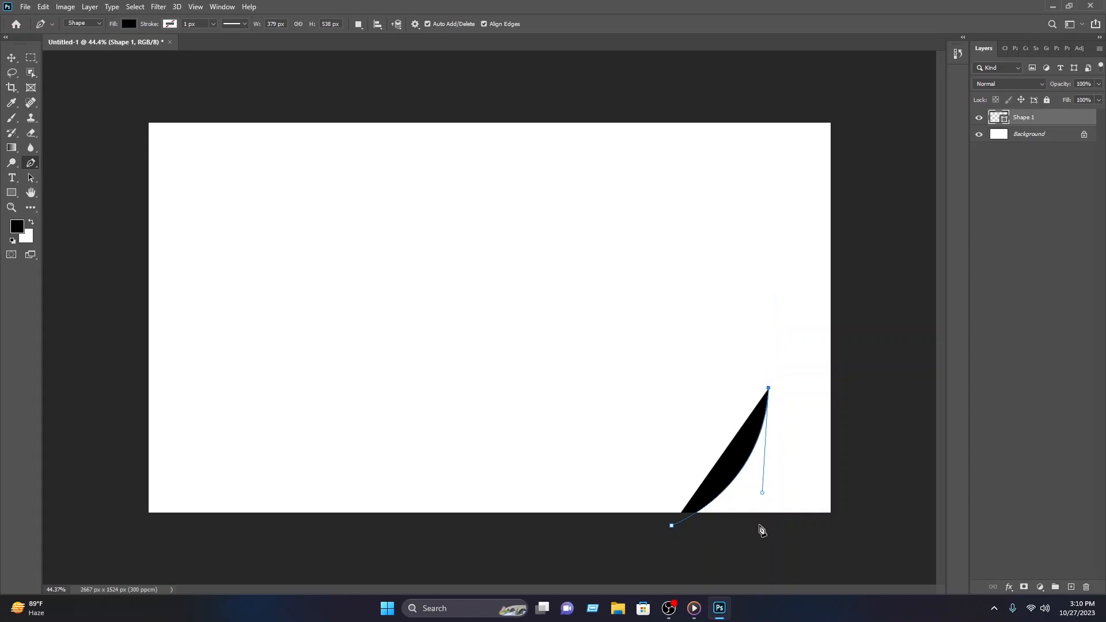
{"action": "left_click_drag", "start_coordinate": [728, 540], "coordinate": [598, 578]}
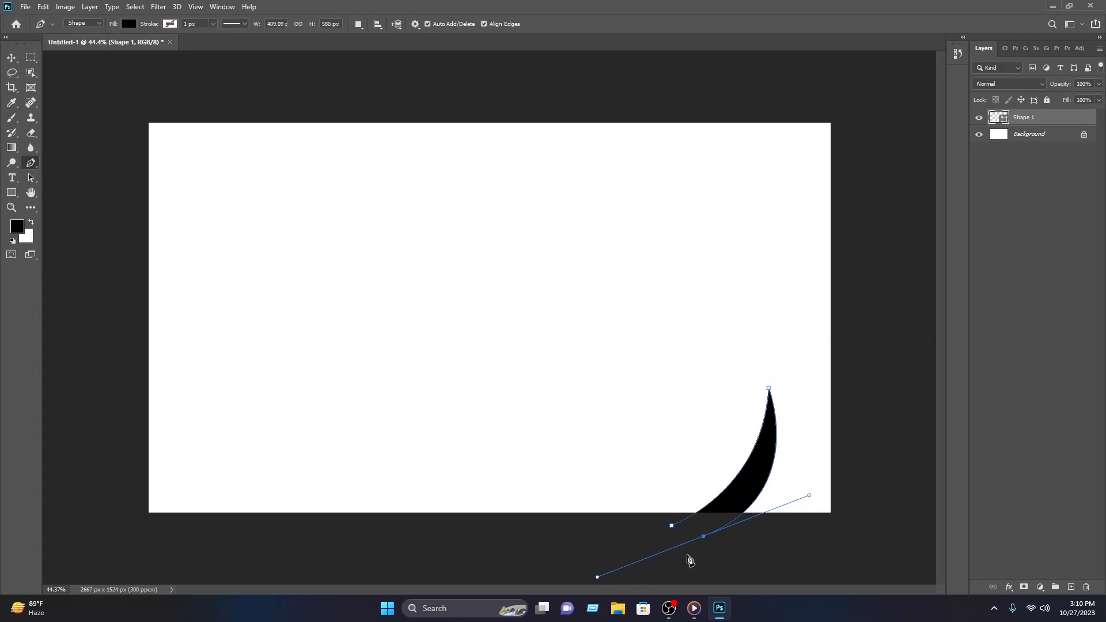
{"action": "left_click", "coordinate": [704, 537]}
{"action": "left_click", "coordinate": [673, 526]}
- Move the black crescent slightly upward and deselect it
{"action": "left_click", "coordinate": [11, 58]}
{"action": "left_click_drag", "start_coordinate": [753, 480], "coordinate": [753, 475]}
{"action": "left_click", "coordinate": [701, 333]}
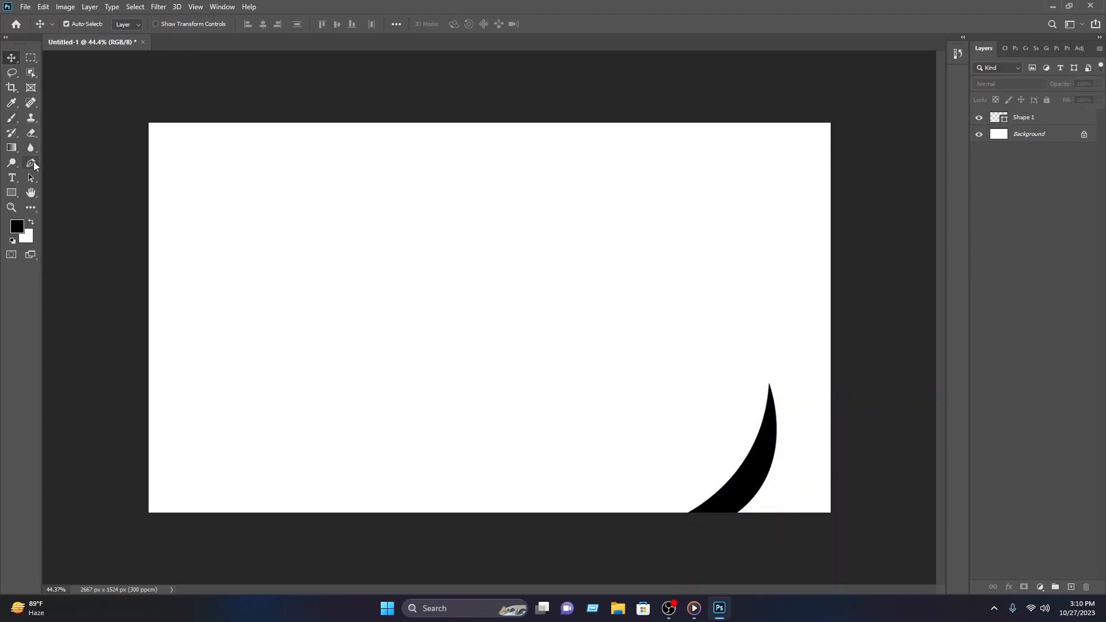
- Draw a second curved pen shape, about 486 by 539 px, starting and closing at the black crescent's tip
{"action": "left_click", "coordinate": [32, 163]}
{"action": "scroll", "coordinate": [906, 449], "scroll_direction": "up", "scroll_amount": 2}
{"action": "scroll", "coordinate": [847, 409], "scroll_direction": "up", "scroll_amount": 8}
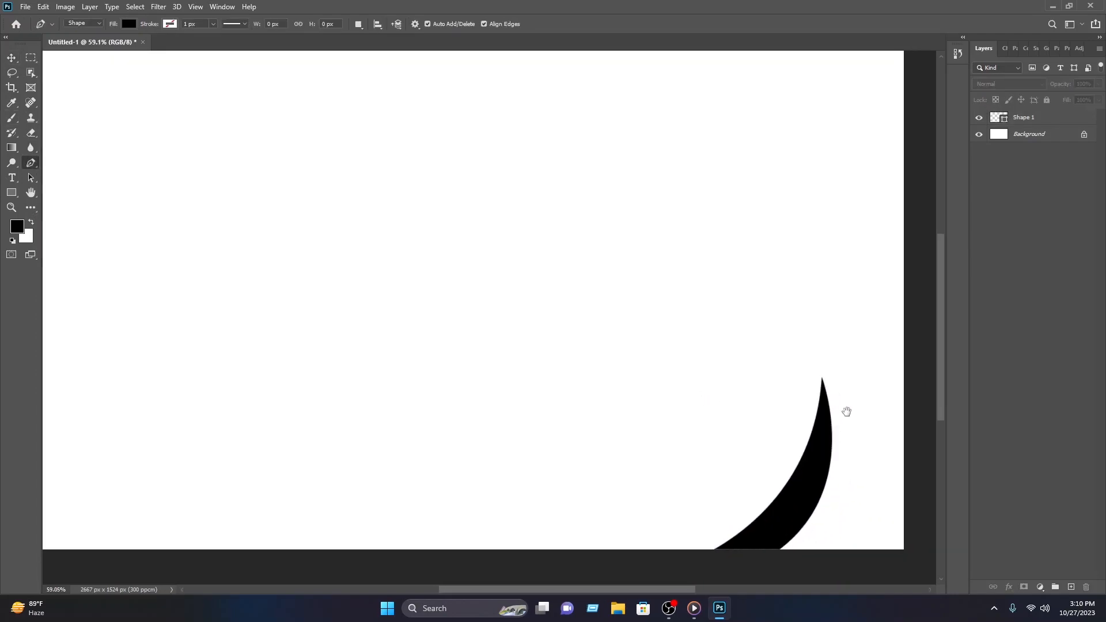
{"action": "scroll", "coordinate": [822, 377], "scroll_direction": "up", "scroll_amount": 4}
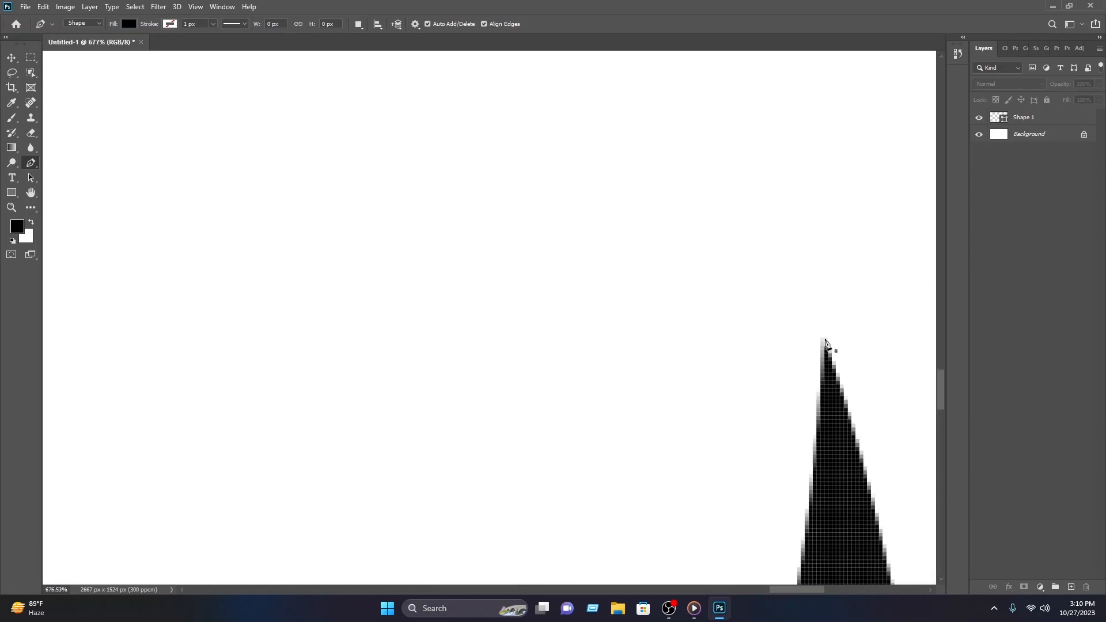
{"action": "left_click", "coordinate": [826, 345]}
{"action": "scroll", "coordinate": [830, 397], "scroll_direction": "down", "scroll_amount": 14}
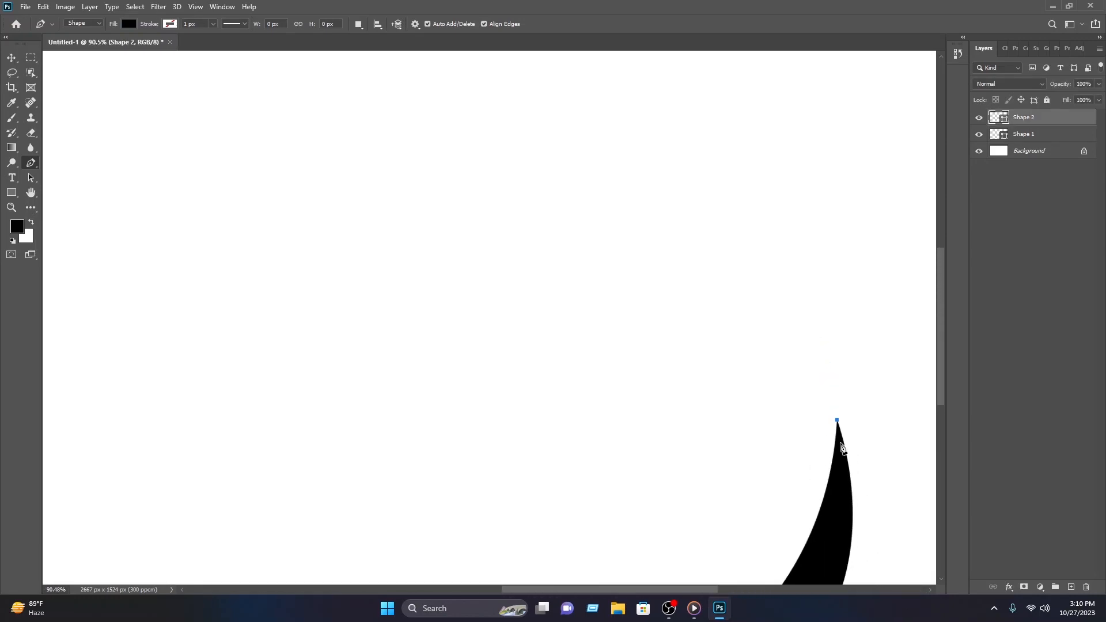
{"action": "left_click_drag", "start_coordinate": [717, 537], "coordinate": [622, 565]}
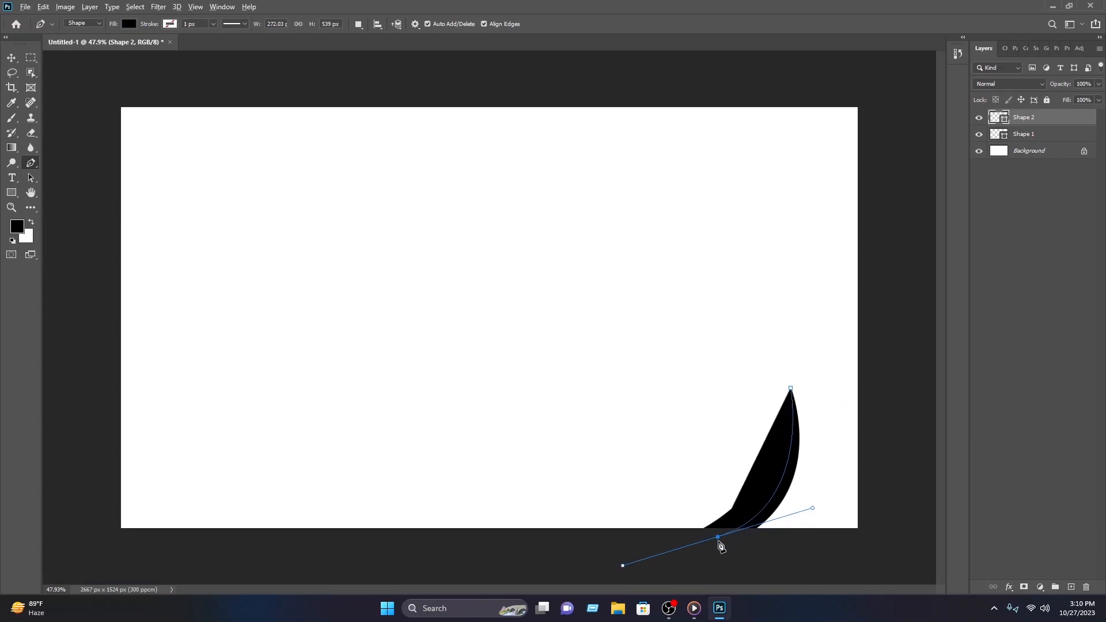
{"action": "left_click", "coordinate": [718, 537]}
{"action": "left_click", "coordinate": [659, 537]}
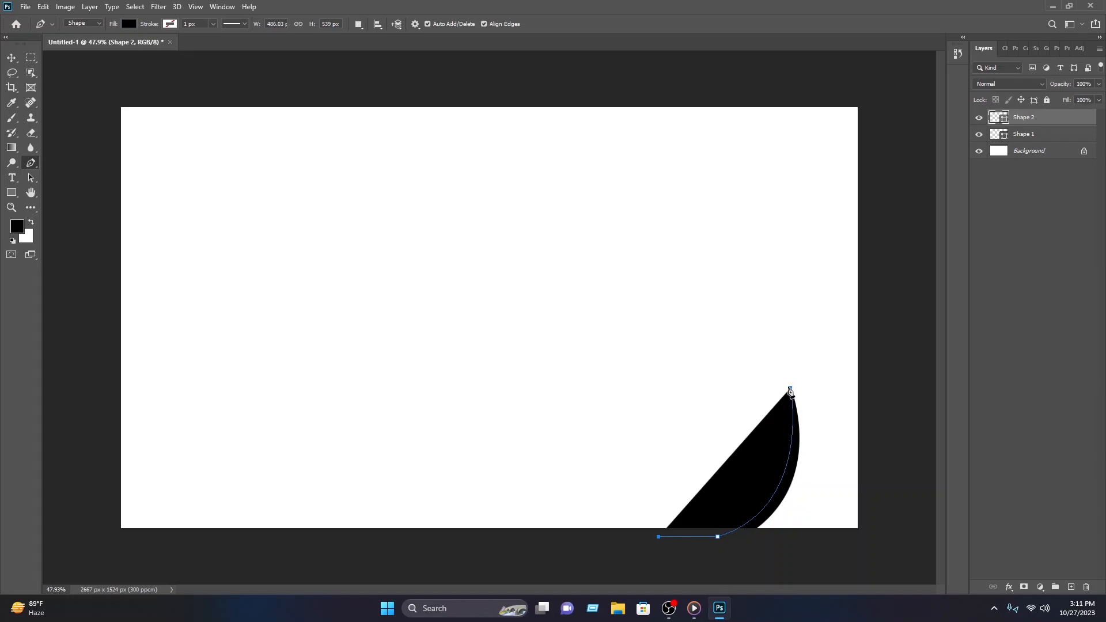
{"action": "left_click_drag", "start_coordinate": [790, 391], "coordinate": [799, 301]}
- Set the second curved shape's fill to pure bright red
{"action": "left_click", "coordinate": [128, 24]}
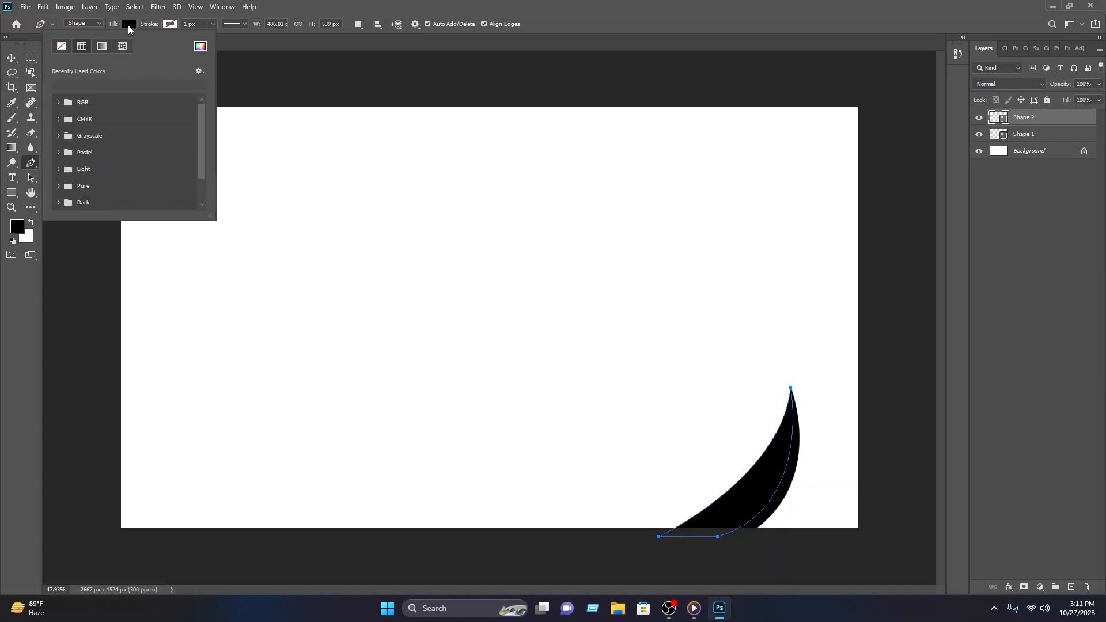
{"action": "left_click", "coordinate": [199, 46]}
{"action": "left_click", "coordinate": [538, 202]}
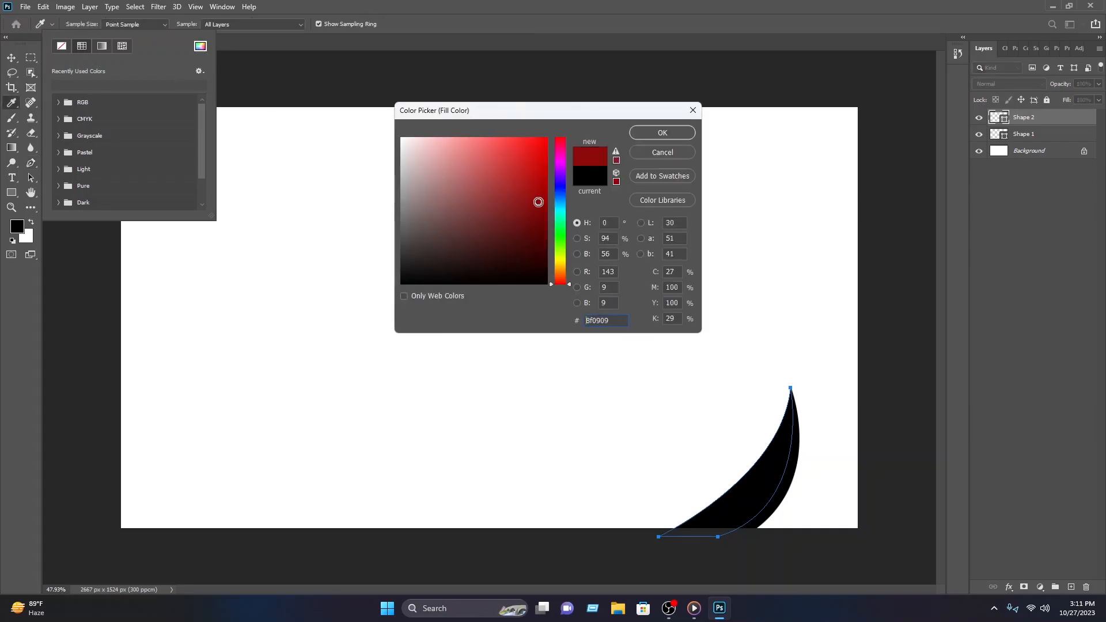
{"action": "left_click_drag", "start_coordinate": [507, 156], "coordinate": [548, 138]}
{"action": "left_click", "coordinate": [662, 133]}
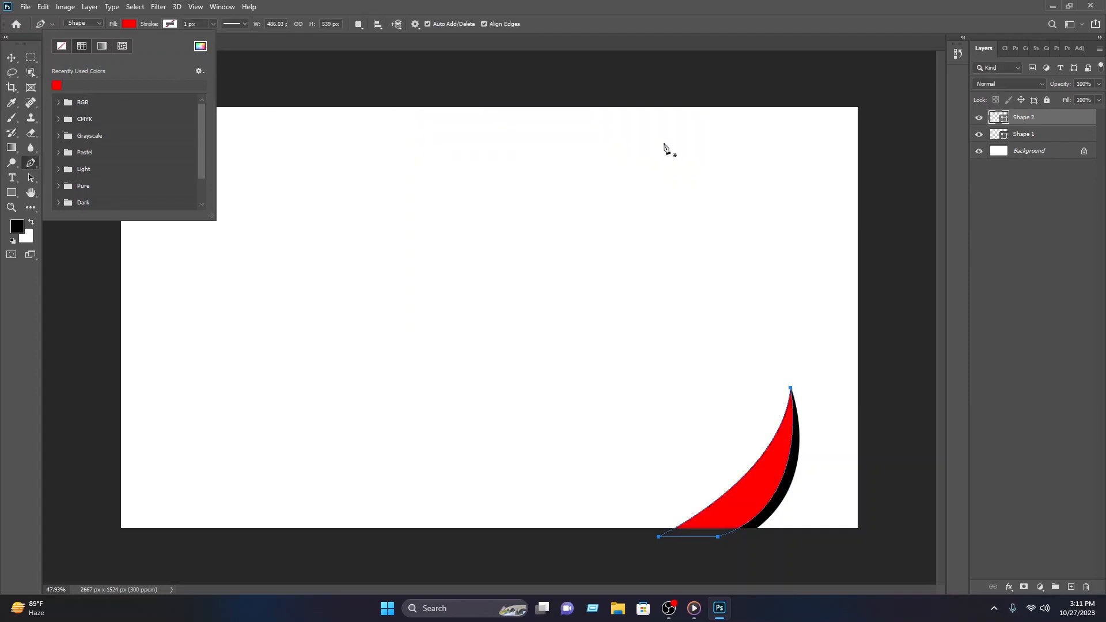
- Move the red shape's layer beneath the black crescent and nudge the red shape slightly left
{"action": "left_click", "coordinate": [11, 57]}
{"action": "left_click_drag", "start_coordinate": [1031, 114], "coordinate": [1028, 142]}
{"action": "left_click", "coordinate": [747, 468]}
{"action": "left_click", "coordinate": [752, 476]}
{"action": "key", "text": "Left"}
{"action": "key", "text": "Left"}
{"action": "key", "text": "Left"}
{"action": "key", "text": "Left"}
{"action": "key", "text": "Left"}
{"action": "key", "text": "Left"}
{"action": "key", "text": "Left"}
{"action": "key", "text": "Left"}
{"action": "key", "text": "Left"}
{"action": "key", "text": "Left"}
{"action": "key", "text": "Left"}
{"action": "key", "text": "Left"}
{"action": "key", "text": "Left"}
{"action": "key", "text": "Left"}
{"action": "key", "text": "Left"}
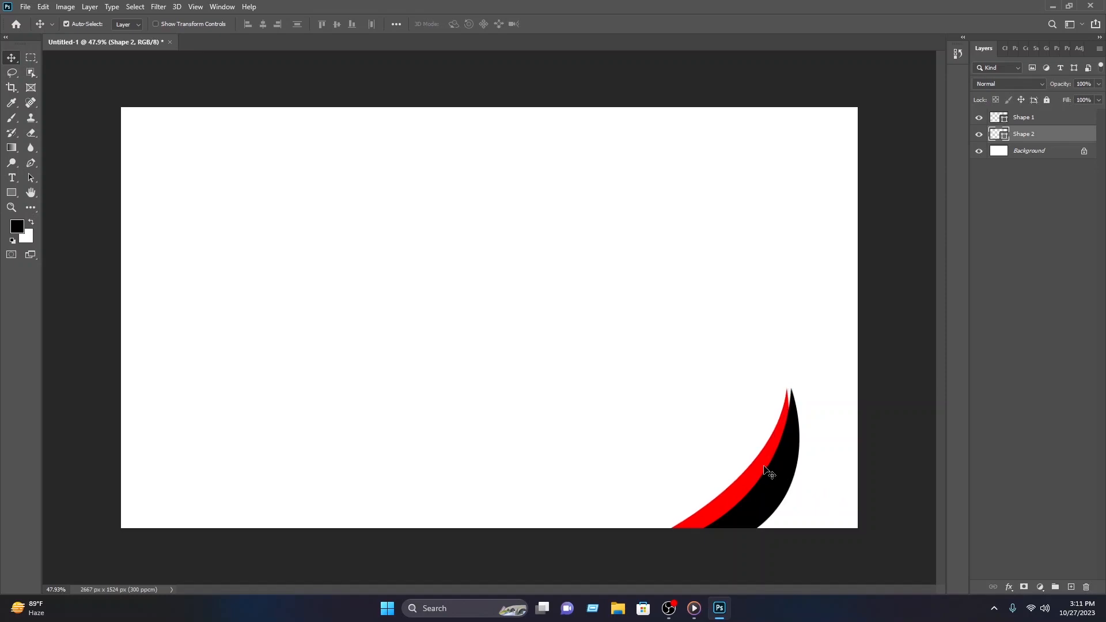
- Show the transform controls, rotate the red shape about 3.4° so its tip meets the black crescent's tip, and apply it
{"action": "left_click", "coordinate": [173, 23]}
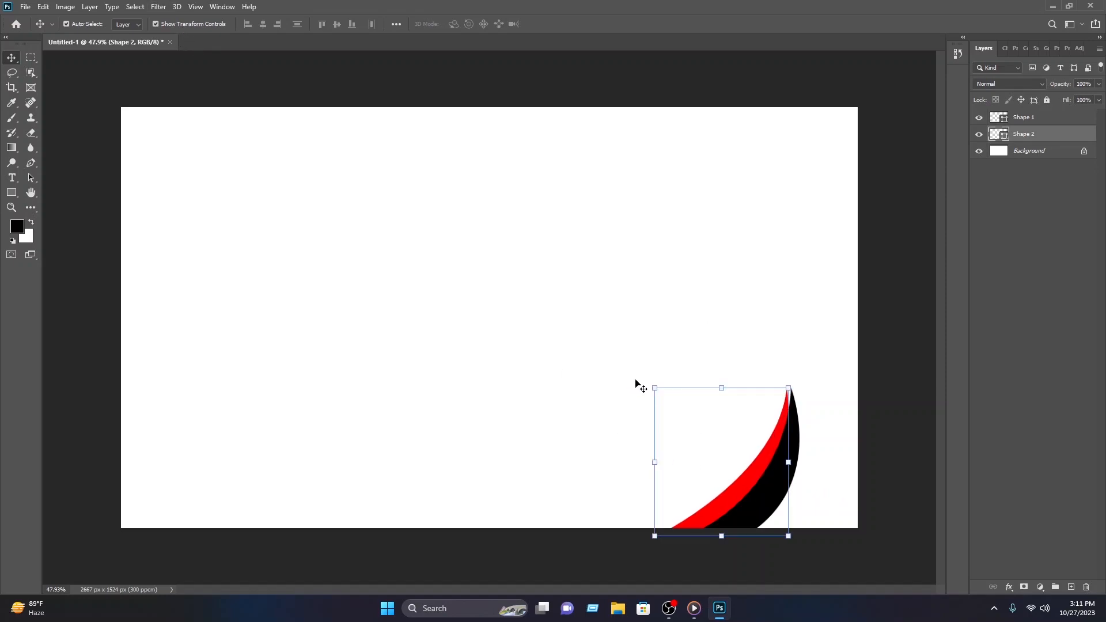
{"action": "left_click_drag", "start_coordinate": [649, 383], "coordinate": [655, 379]}
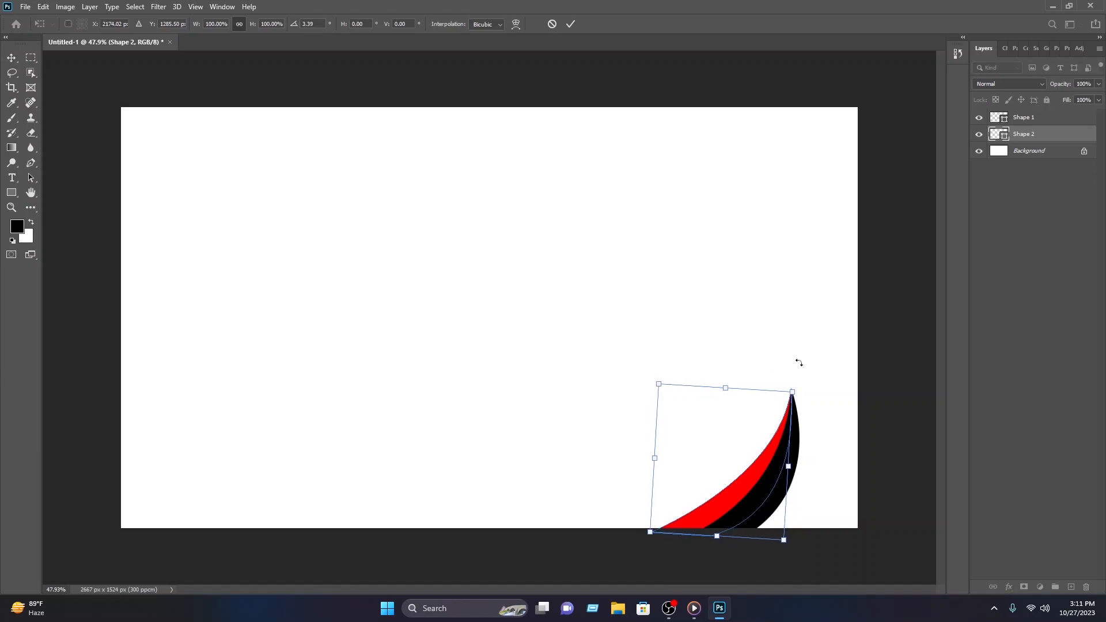
{"action": "left_click", "coordinate": [571, 24]}
{"action": "left_click", "coordinate": [794, 297]}
{"action": "left_click_drag", "start_coordinate": [838, 463], "coordinate": [189, 220]}
{"action": "left_click", "coordinate": [188, 253]}
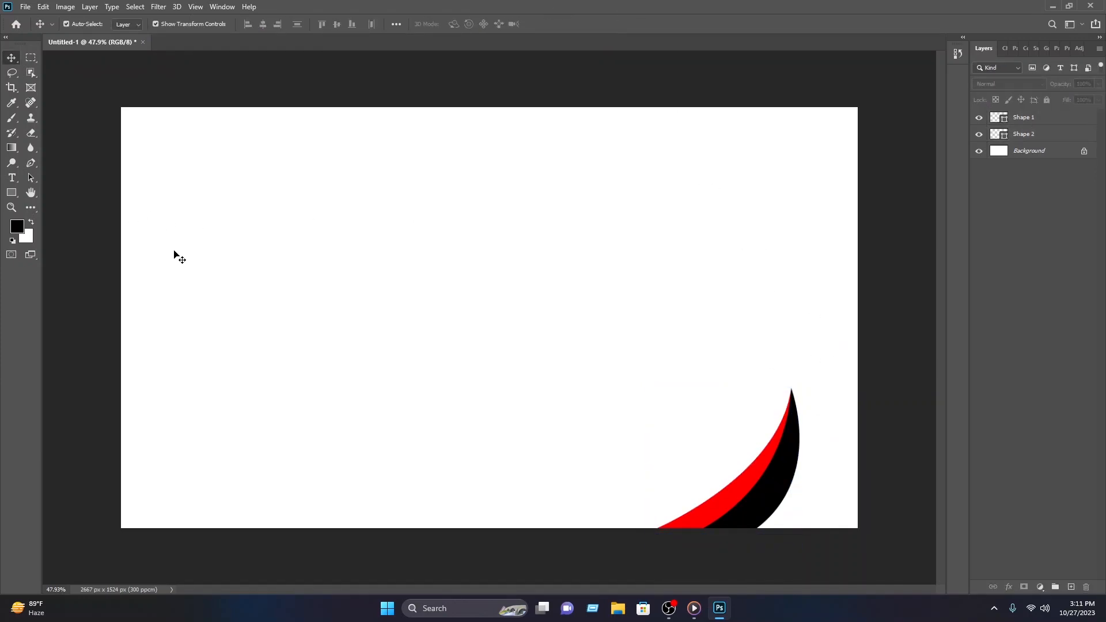
- Draw a wavy pen shape, about 609 by 453 px, extending left from the crescent along the canvas's lower edge
{"action": "left_click", "coordinate": [31, 164]}
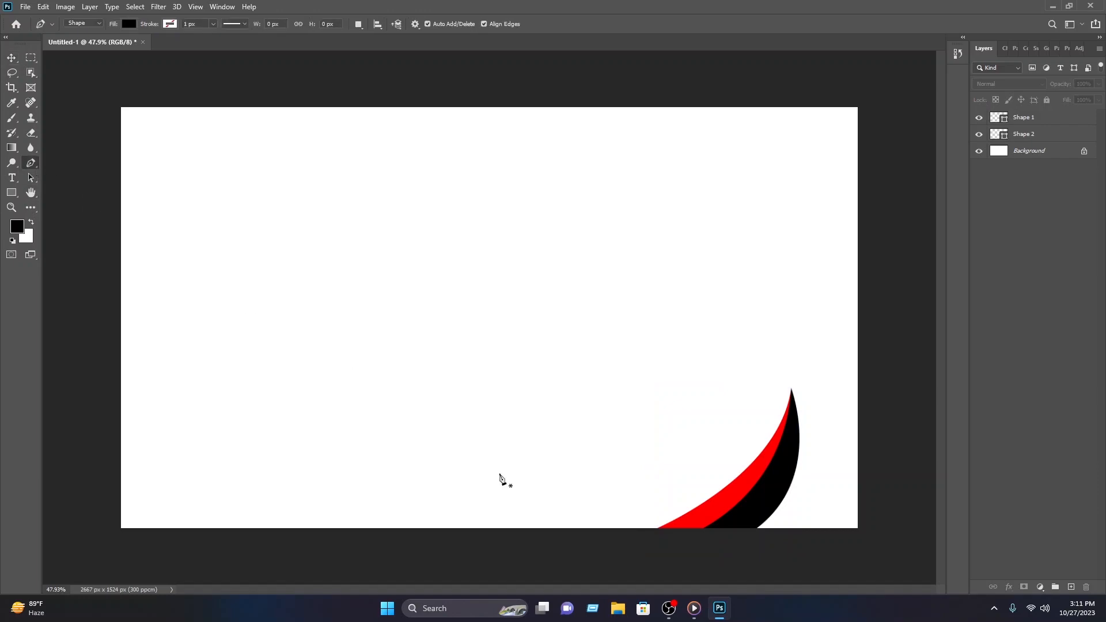
{"action": "left_click", "coordinate": [620, 533]}
{"action": "left_click_drag", "start_coordinate": [678, 476], "coordinate": [743, 476]}
{"action": "left_click_drag", "start_coordinate": [787, 421], "coordinate": [798, 389]}
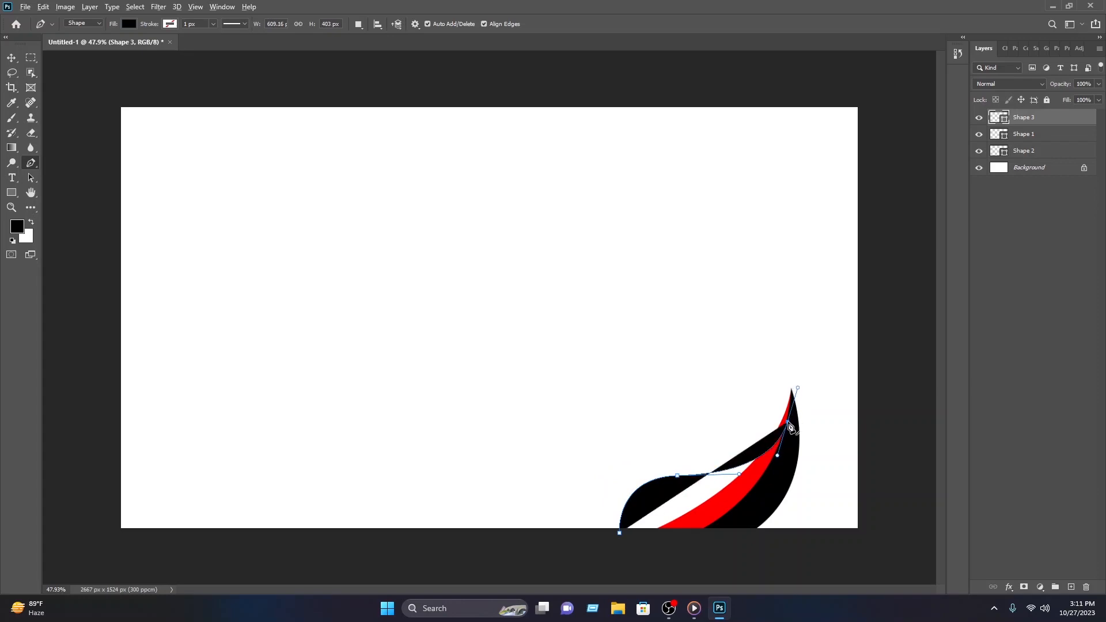
{"action": "left_click_drag", "start_coordinate": [697, 546], "coordinate": [653, 569]}
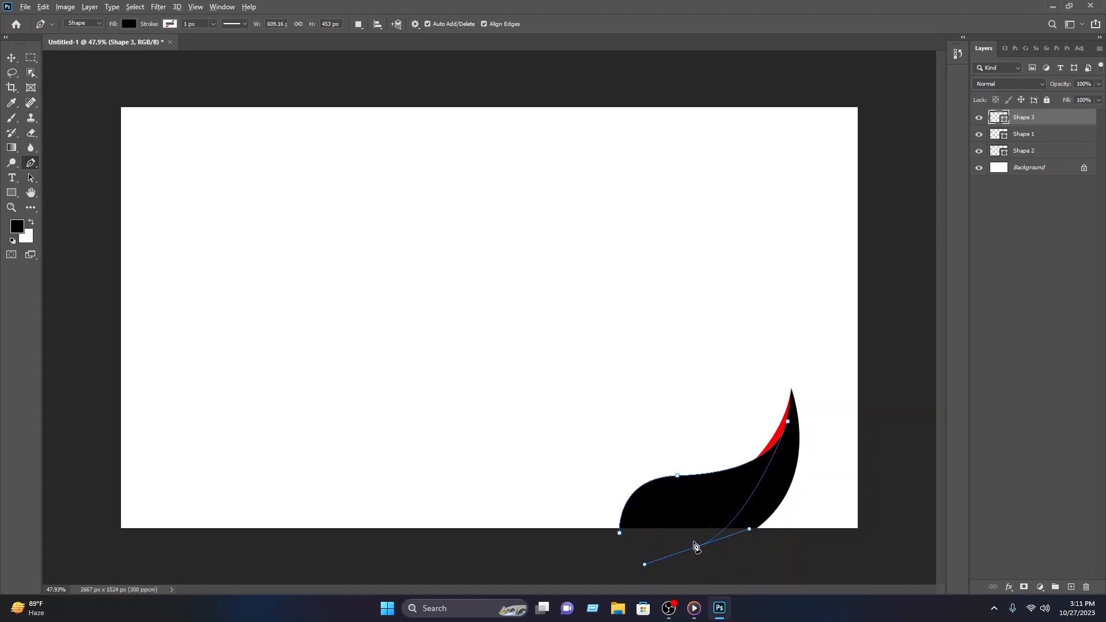
{"action": "left_click", "coordinate": [698, 546]}
- Fill the wavy shape with blue 000cff and move its layer beneath the red shape
{"action": "left_click", "coordinate": [127, 24]}
{"action": "left_click", "coordinate": [200, 46]}
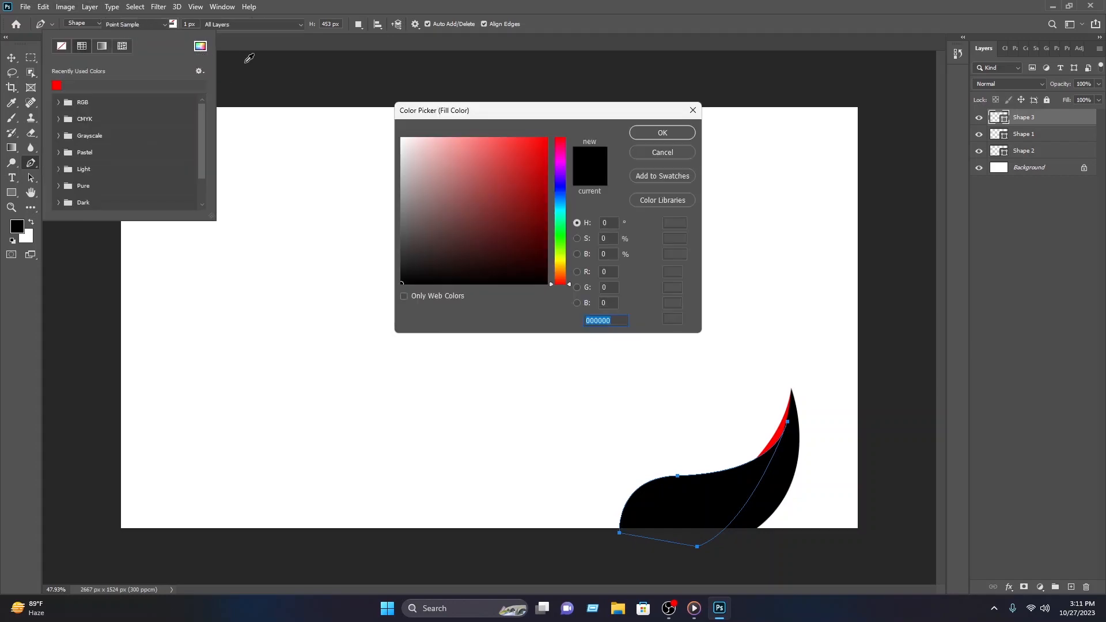
{"action": "type", "text": "000cff"}
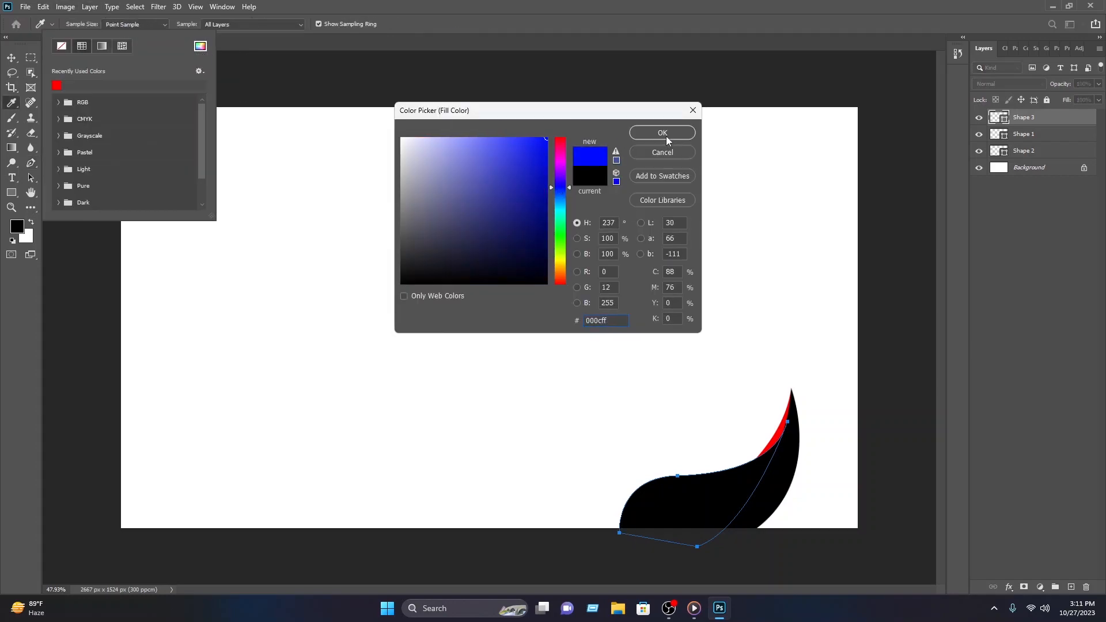
{"action": "left_click", "coordinate": [665, 132]}
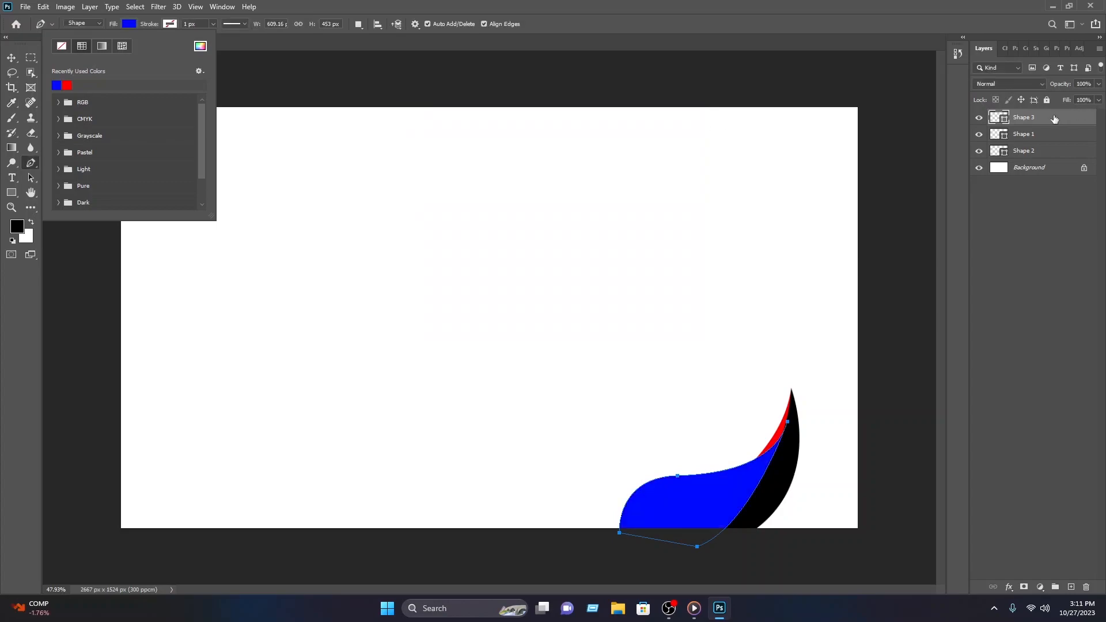
{"action": "left_click_drag", "start_coordinate": [1055, 119], "coordinate": [1055, 162]}
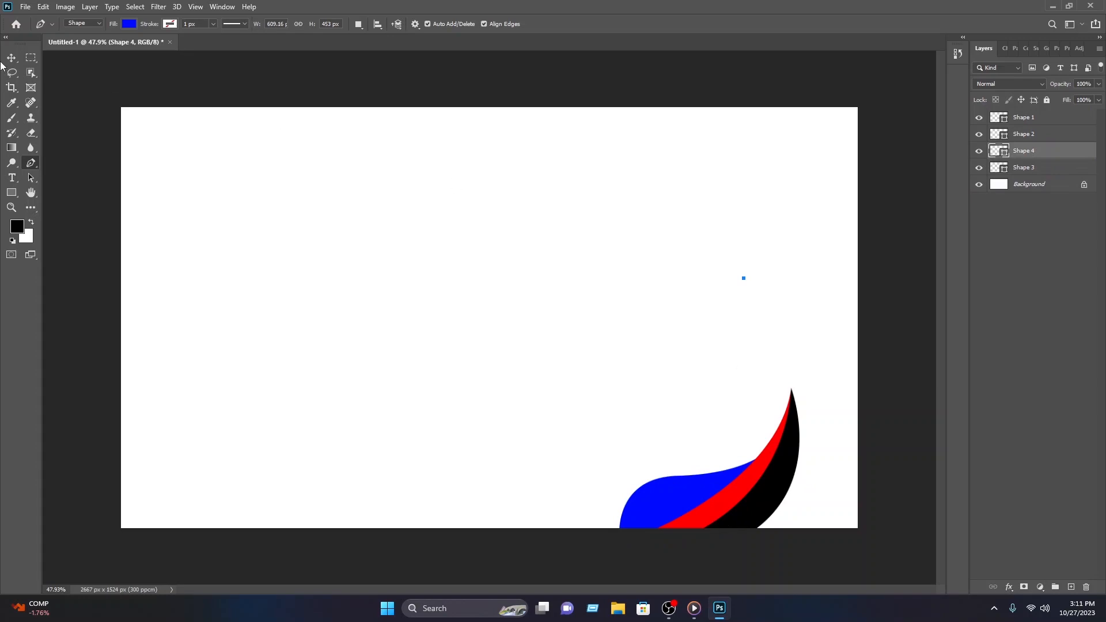
- Duplicate the black, red and blue shapes, scale the copy to about 187% width and 234.5% height, and place it left of the originals
{"action": "key", "text": "v"}
{"action": "left_click_drag", "start_coordinate": [704, 427], "coordinate": [601, 398]}
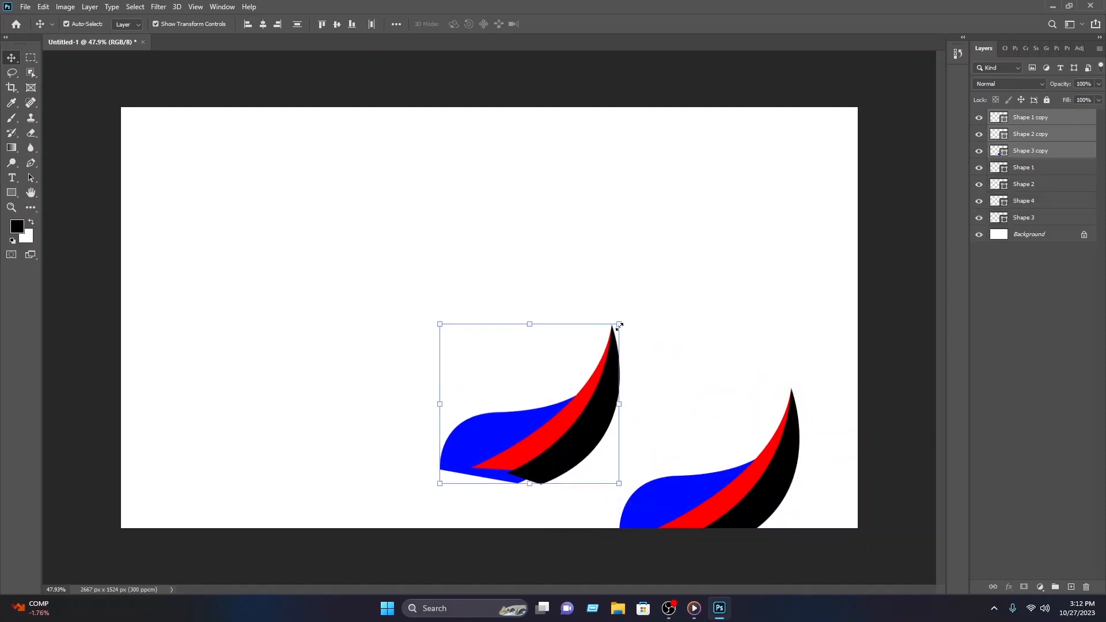
{"action": "left_click_drag", "start_coordinate": [619, 325], "coordinate": [781, 215]}
{"action": "left_click_drag", "start_coordinate": [714, 369], "coordinate": [598, 425]}
{"action": "left_click_drag", "start_coordinate": [489, 240], "coordinate": [491, 166]}
{"action": "left_click_drag", "start_coordinate": [537, 361], "coordinate": [550, 383]}
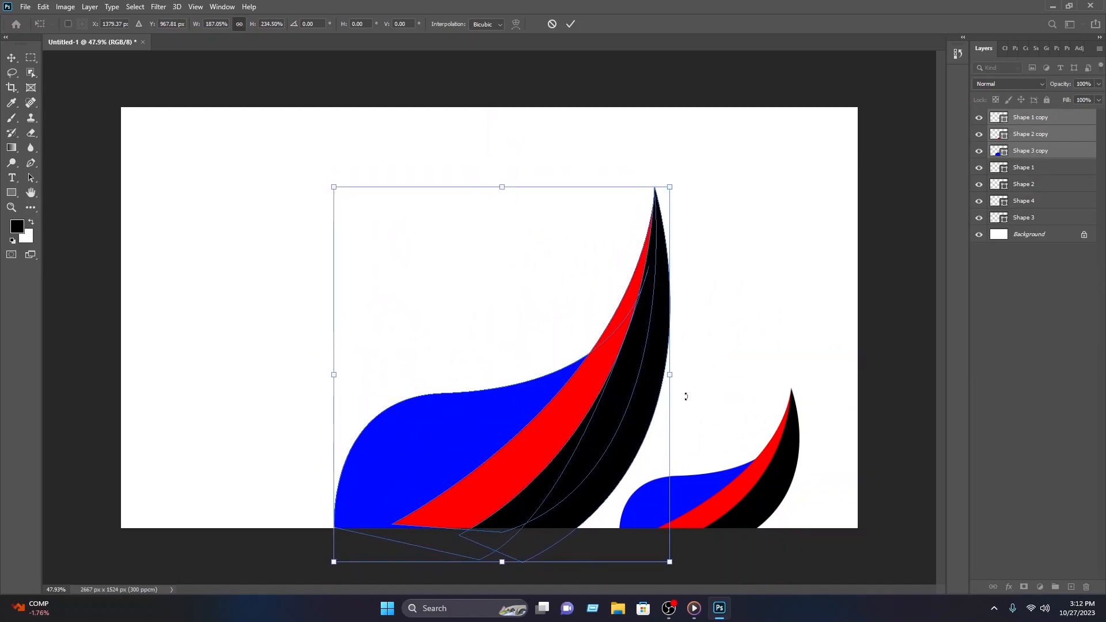
- Rotate the enlarged copy by about -11.55° and apply the transform
{"action": "left_click_drag", "start_coordinate": [685, 396], "coordinate": [711, 353]}
{"action": "left_click_drag", "start_coordinate": [600, 410], "coordinate": [600, 411]}
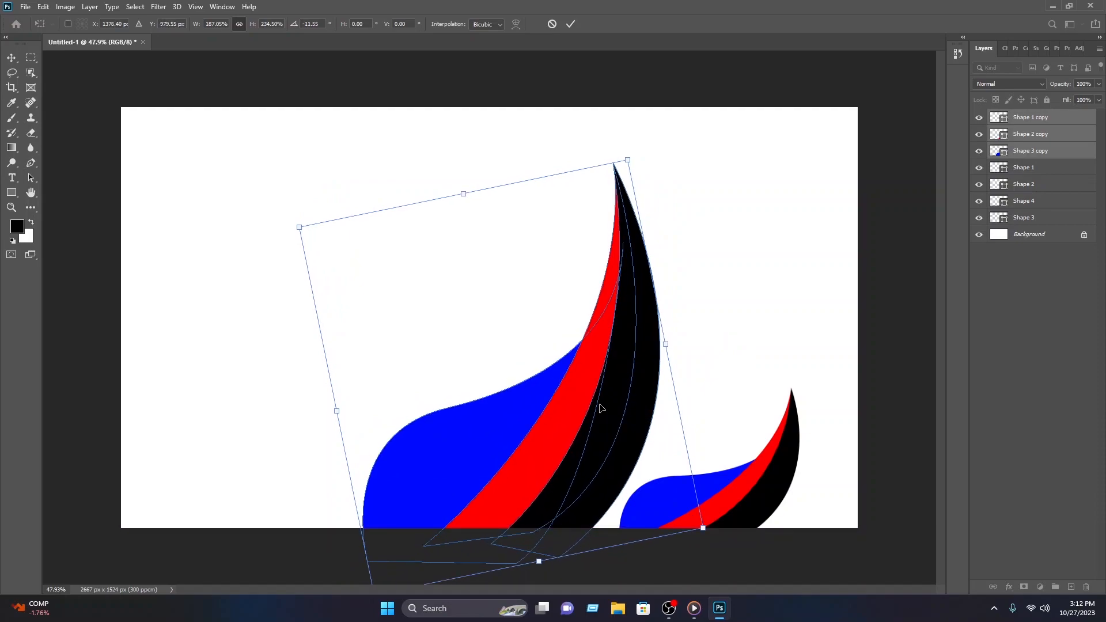
{"action": "left_click", "coordinate": [570, 24]}
- Shift the large blue shape lower and to the right against the red band, adjust its rotation slightly, and apply the transform
{"action": "mouse_move", "coordinate": [441, 455]}
{"action": "left_mouse_down"}
{"action": "mouse_move", "coordinate": [451, 456]}
{"action": "mouse_move", "coordinate": [436, 447]}
{"action": "left_mouse_up"}
{"action": "left_click_drag", "start_coordinate": [465, 411], "coordinate": [486, 427]}
{"action": "left_click_drag", "start_coordinate": [643, 233], "coordinate": [589, 302]}
{"action": "mouse_move", "coordinate": [602, 420]}
{"action": "left_mouse_down"}
{"action": "mouse_move", "coordinate": [594, 432]}
{"action": "mouse_move", "coordinate": [604, 424]}
{"action": "left_mouse_up"}
{"action": "left_click", "coordinate": [571, 24]}
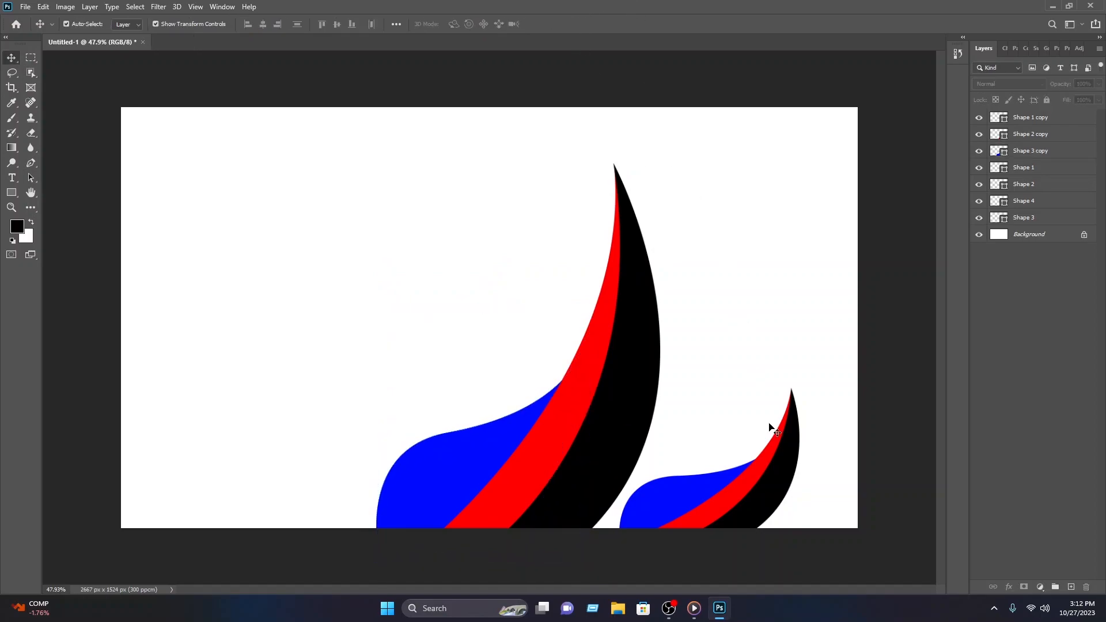
- Shift the large and small horn designs together to the right and place a duplicate of both toward the canvas's upper left
{"action": "left_click_drag", "start_coordinate": [827, 572], "coordinate": [429, 416]}
{"action": "left_click_drag", "start_coordinate": [507, 463], "coordinate": [552, 458]}
{"action": "left_click_drag", "start_coordinate": [444, 299], "coordinate": [457, 409]}
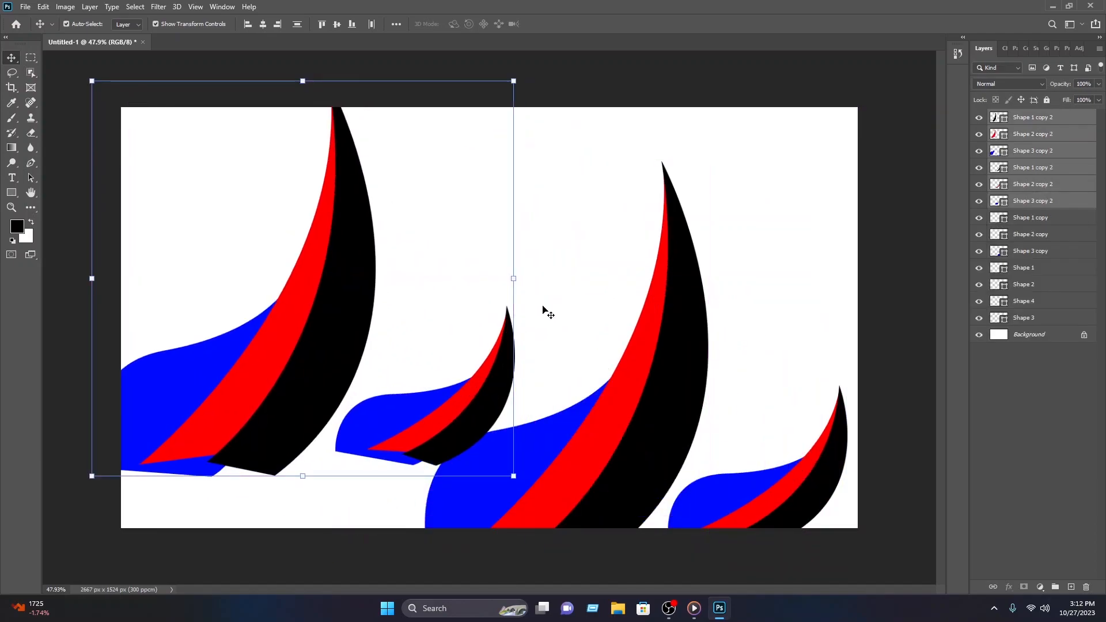
- Flip the duplicated designs horizontally and align them along the canvas's lower-left edge as a mirror of the originals
{"action": "left_click", "coordinate": [515, 278]}
{"action": "right_click", "coordinate": [340, 308]}
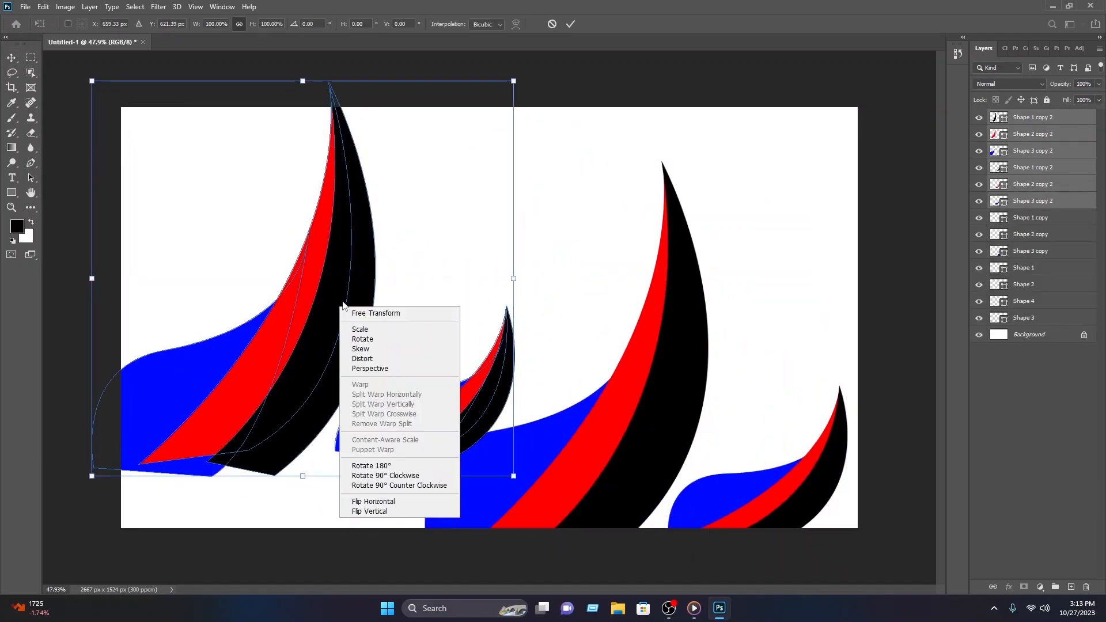
{"action": "left_click", "coordinate": [373, 501]}
{"action": "left_click_drag", "start_coordinate": [438, 407], "coordinate": [379, 488]}
{"action": "left_click", "coordinate": [577, 25]}
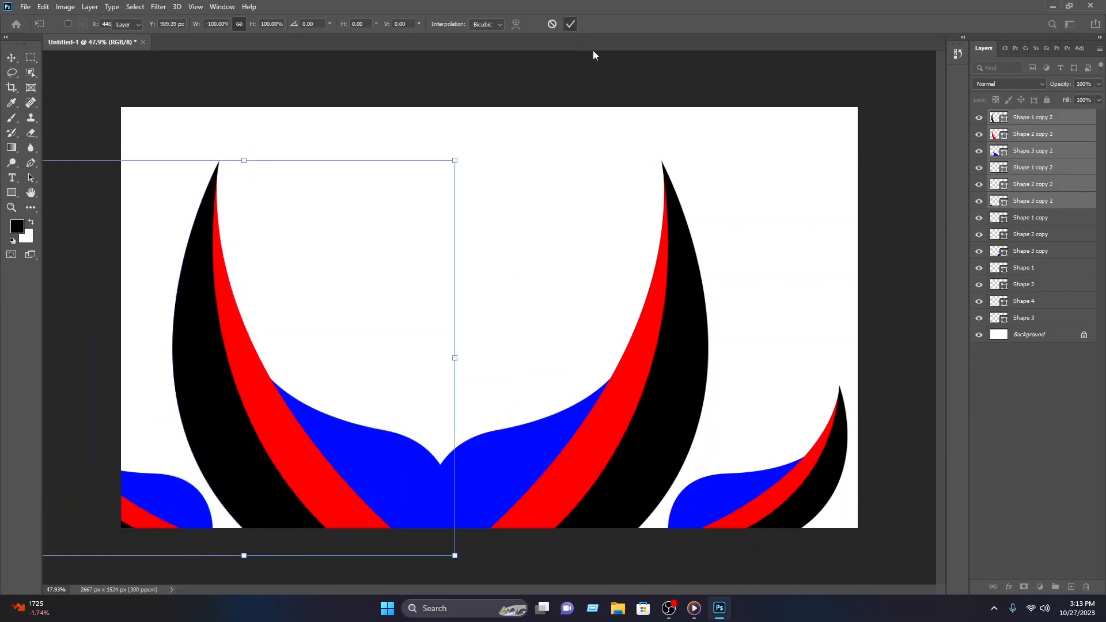
- Narrow all the horn shapes together to fit the canvas width and centre them horizontally
{"action": "scroll", "coordinate": [741, 514], "scroll_direction": "down", "scroll_amount": 2}
{"action": "left_click_drag", "start_coordinate": [773, 521], "coordinate": [395, 247]}
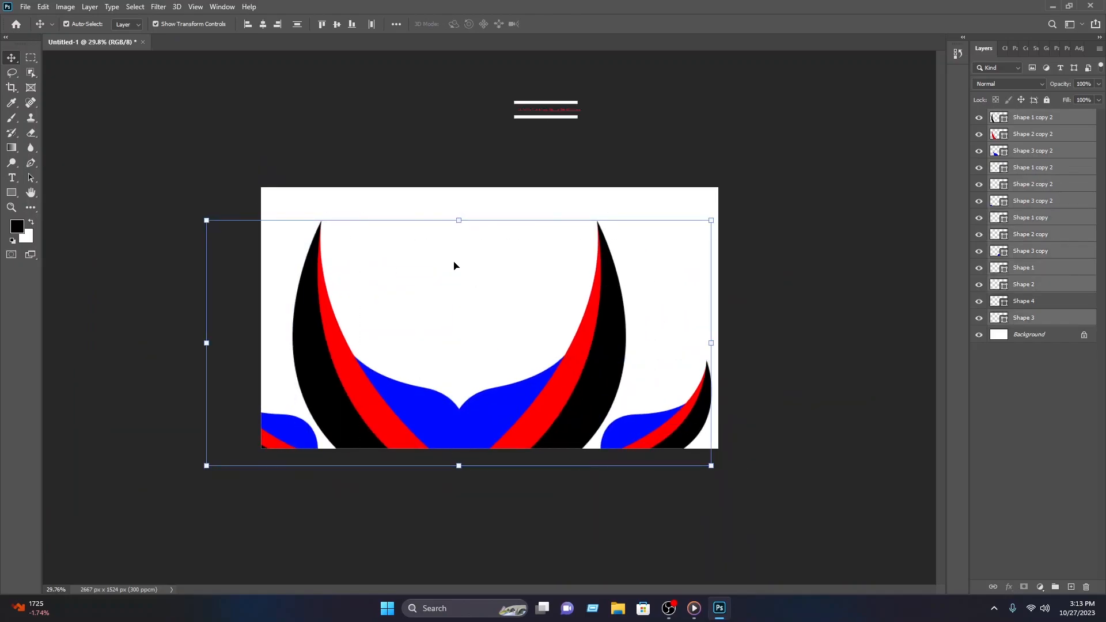
{"action": "left_click_drag", "start_coordinate": [717, 342], "coordinate": [659, 342]}
{"action": "left_click_drag", "start_coordinate": [573, 394], "coordinate": [619, 393]}
{"action": "key", "text": "Return"}
{"action": "left_click_drag", "start_coordinate": [866, 478], "coordinate": [335, 252]}
{"action": "left_click_drag", "start_coordinate": [667, 460], "coordinate": [664, 458]}
{"action": "left_click", "coordinate": [842, 516]}
{"action": "key", "text": "ctrl+0"}
- Change the fill of the large blue shape in the right half to a dark navy blue
{"action": "left_click", "coordinate": [566, 489]}
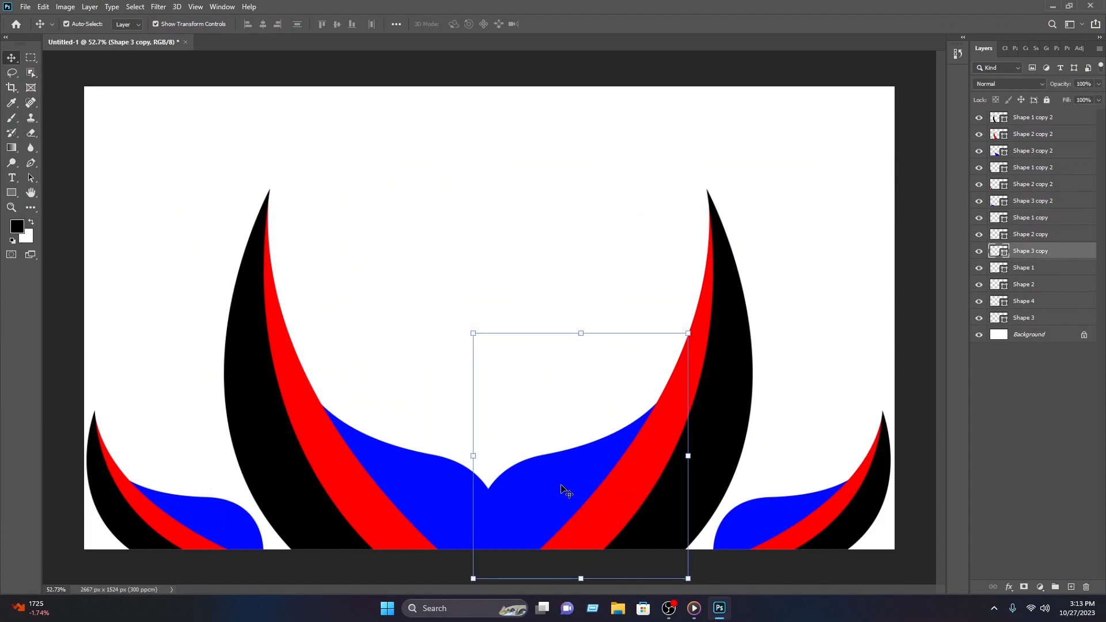
{"action": "double_click", "coordinate": [997, 251]}
{"action": "left_click_drag", "start_coordinate": [539, 197], "coordinate": [562, 192]}
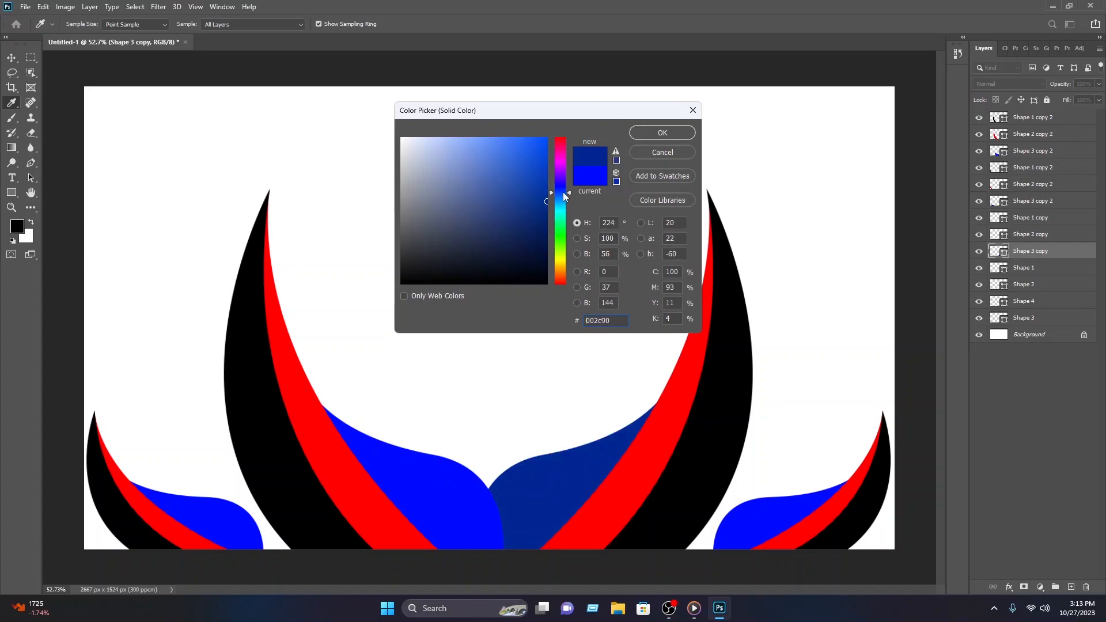
{"action": "left_click", "coordinate": [662, 133]}
{"action": "key", "text": "v"}
{"action": "left_click", "coordinate": [501, 257]}
- Recolour the large bright blue shape in the canvas's left half with the navy sampled from its right-hand counterpart
{"action": "left_click", "coordinate": [432, 452]}
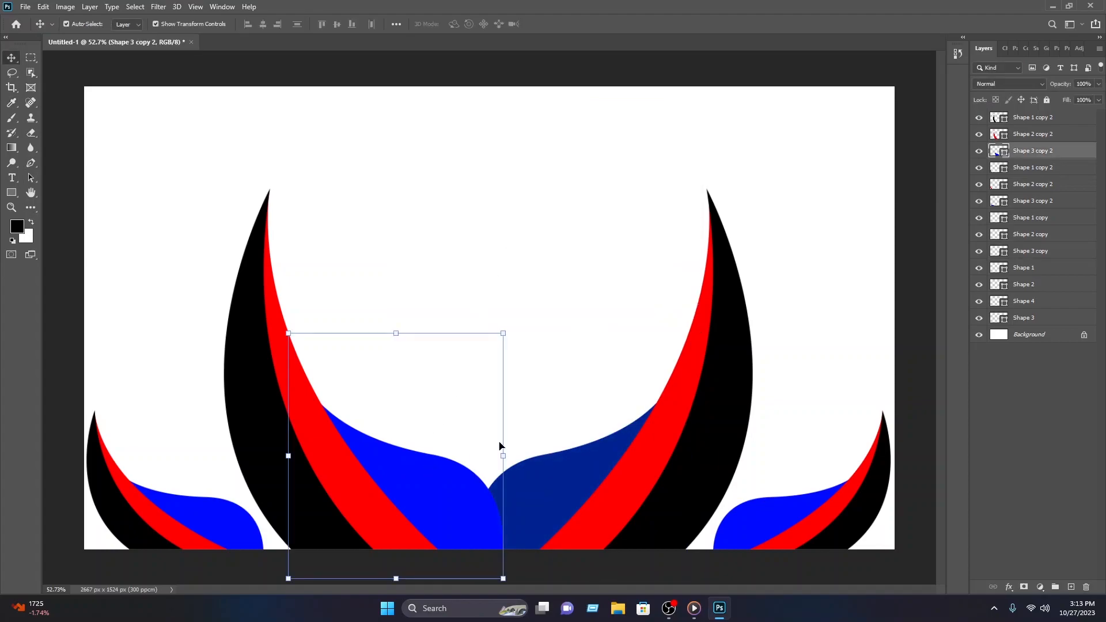
{"action": "double_click", "coordinate": [997, 152]}
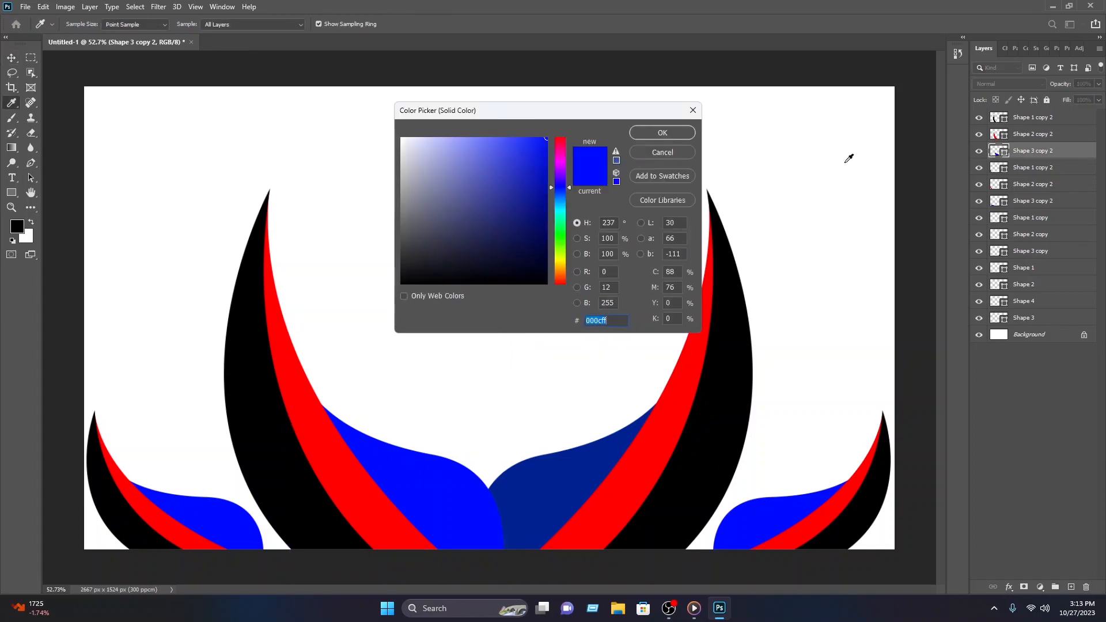
{"action": "left_click", "coordinate": [574, 477]}
{"action": "left_click", "coordinate": [663, 133]}
{"action": "key", "text": "v"}
{"action": "left_click", "coordinate": [511, 128]}
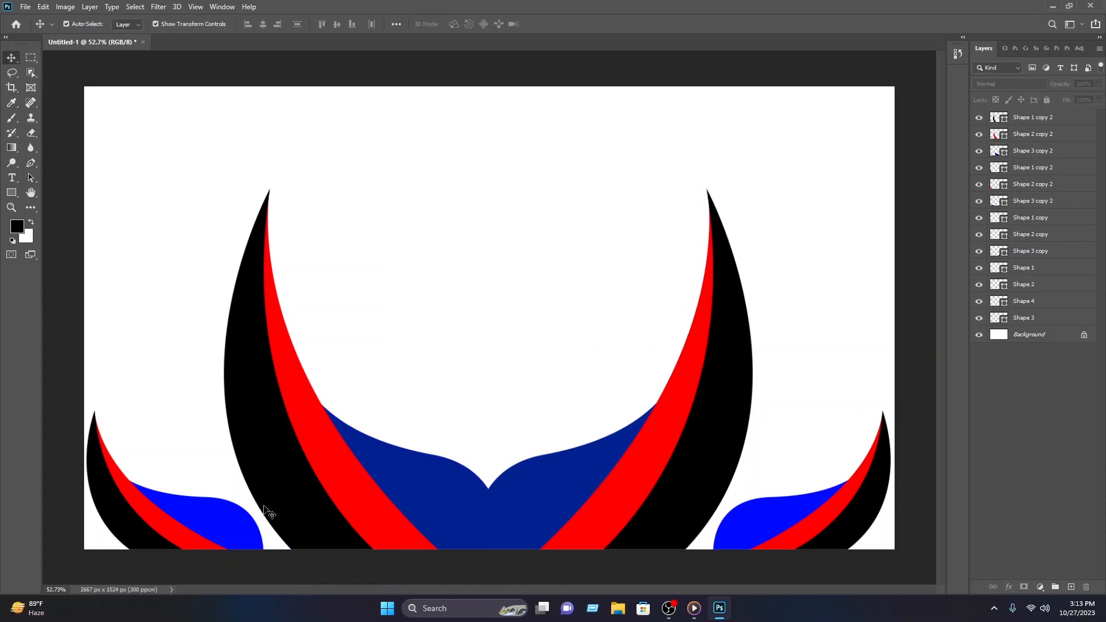
- Change the fill of the small blue shape at the canvas's lower left to the sampled navy 002290
{"action": "left_click", "coordinate": [240, 519]}
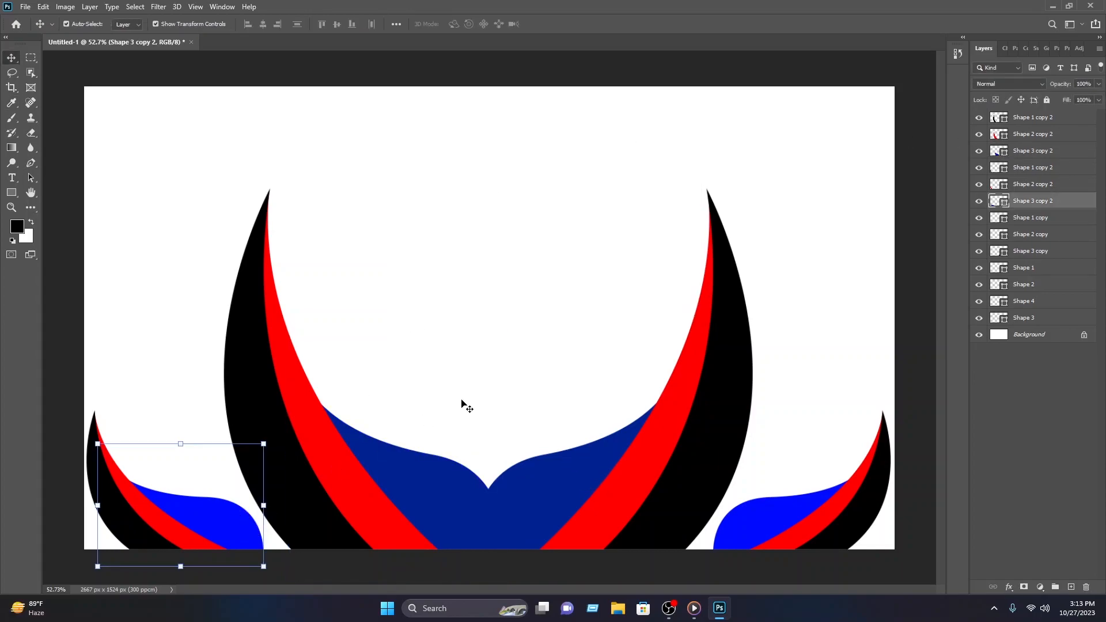
{"action": "double_click", "coordinate": [996, 202]}
{"action": "left_click", "coordinate": [546, 482]}
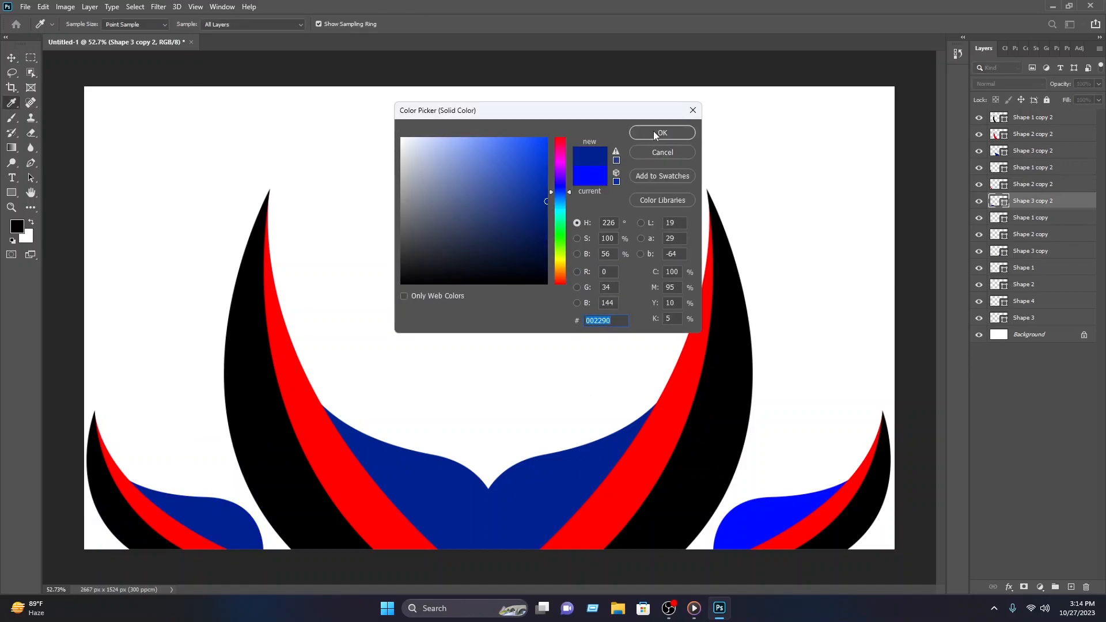
{"action": "left_click", "coordinate": [654, 131]}
{"action": "key", "text": "v"}
{"action": "left_click", "coordinate": [556, 105]}
- Change the fill of the small blue shape at the canvas's lower right to the sampled navy 002290
{"action": "left_click", "coordinate": [779, 513]}
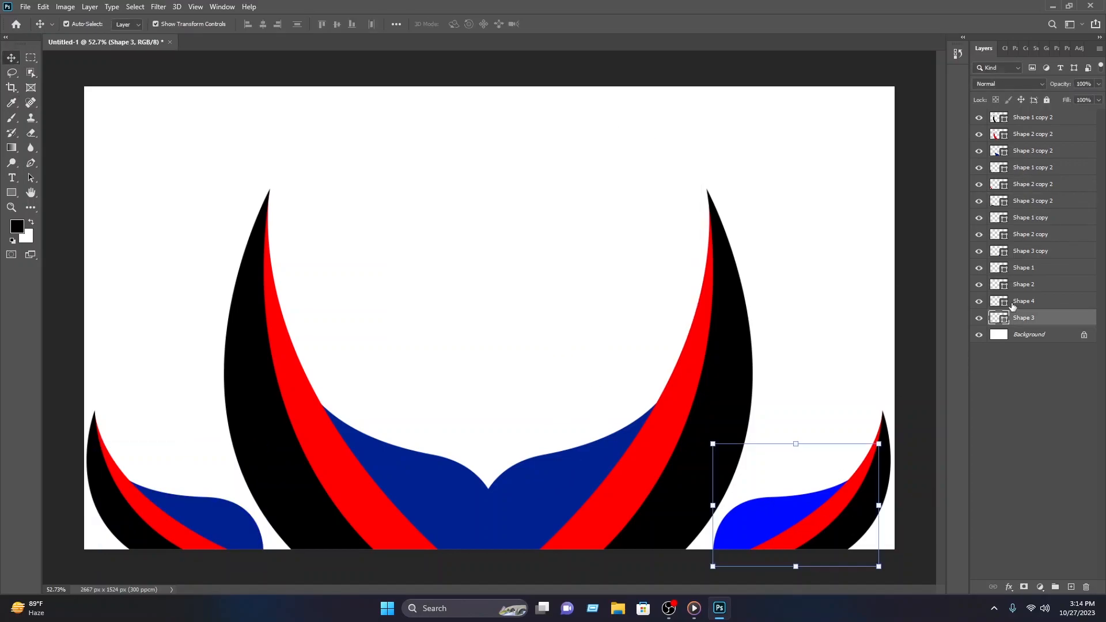
{"action": "double_click", "coordinate": [996, 318]}
{"action": "left_click", "coordinate": [588, 461]}
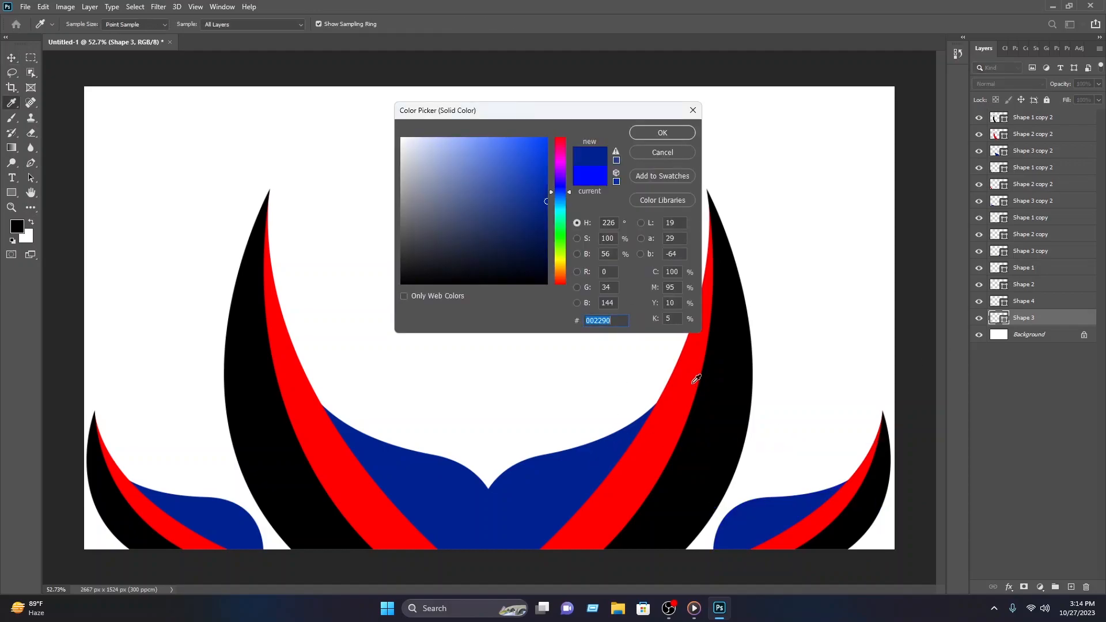
{"action": "left_click", "coordinate": [662, 132]}
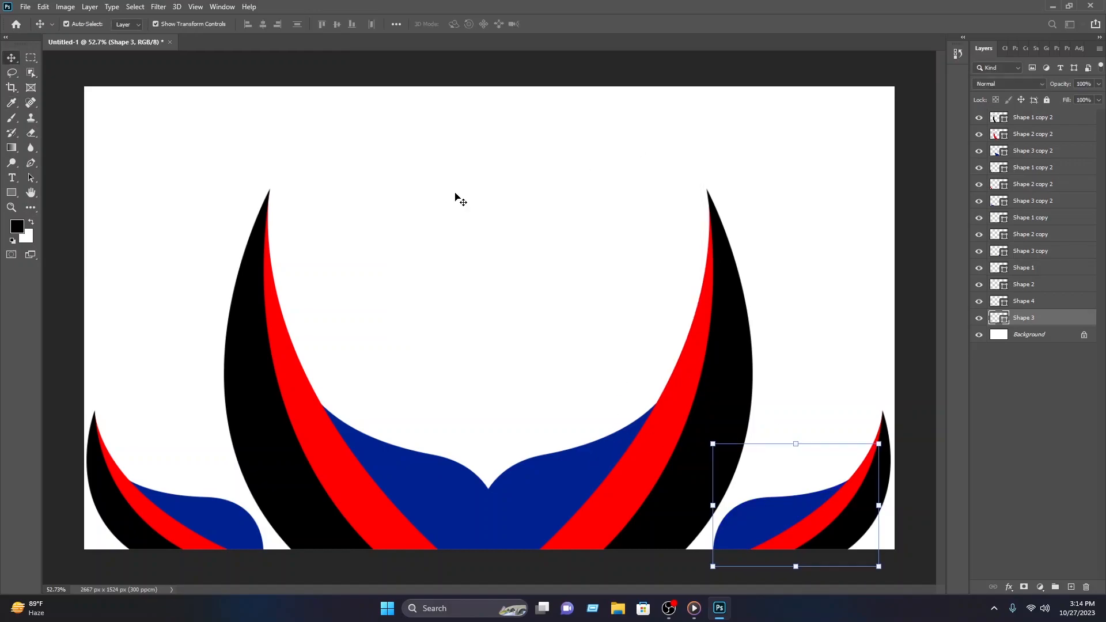
{"action": "left_click", "coordinate": [783, 335]}
- Add a gradient overlay with the Blue_20 preset from the Blues group to the large black horn on the right
{"action": "left_click", "coordinate": [753, 378]}
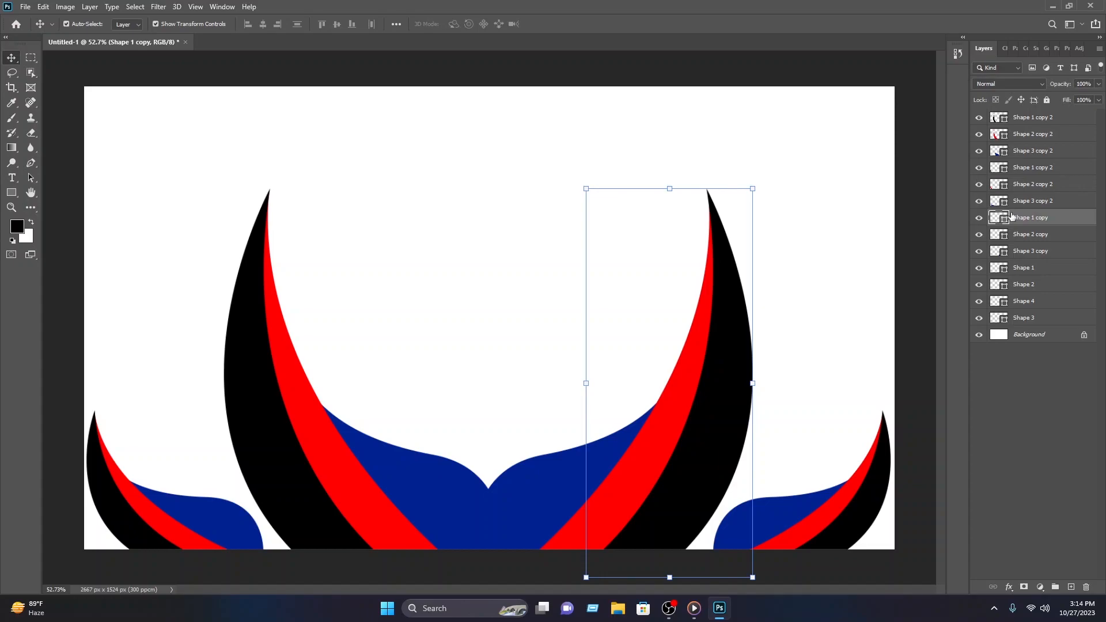
{"action": "right_click", "coordinate": [1037, 216]}
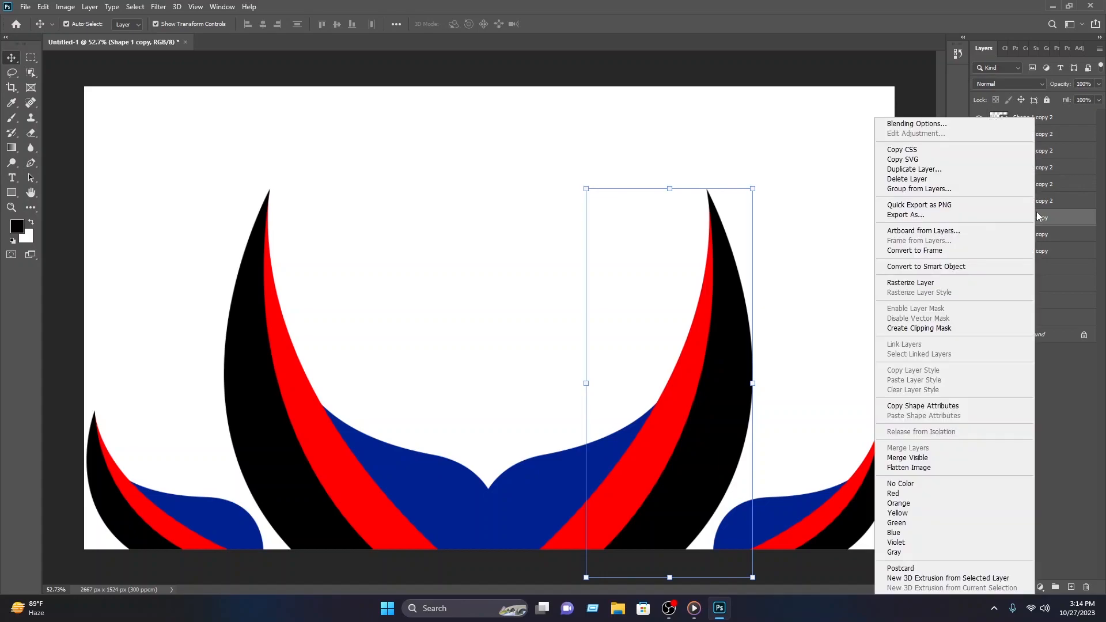
{"action": "left_click", "coordinate": [980, 124]}
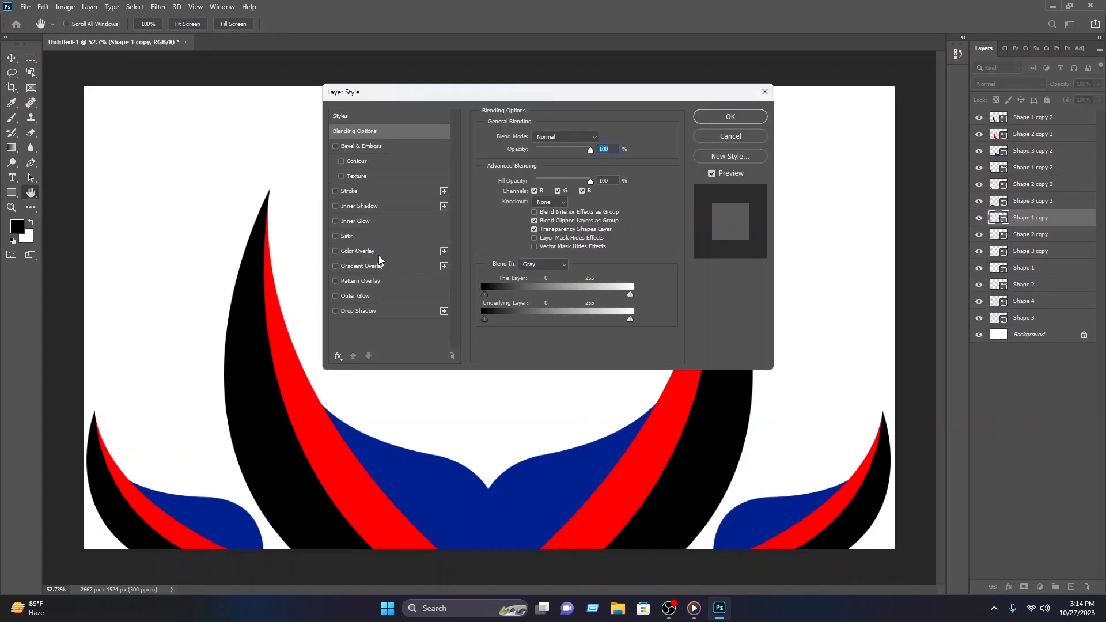
{"action": "left_click", "coordinate": [376, 267]}
{"action": "left_click", "coordinate": [557, 164]}
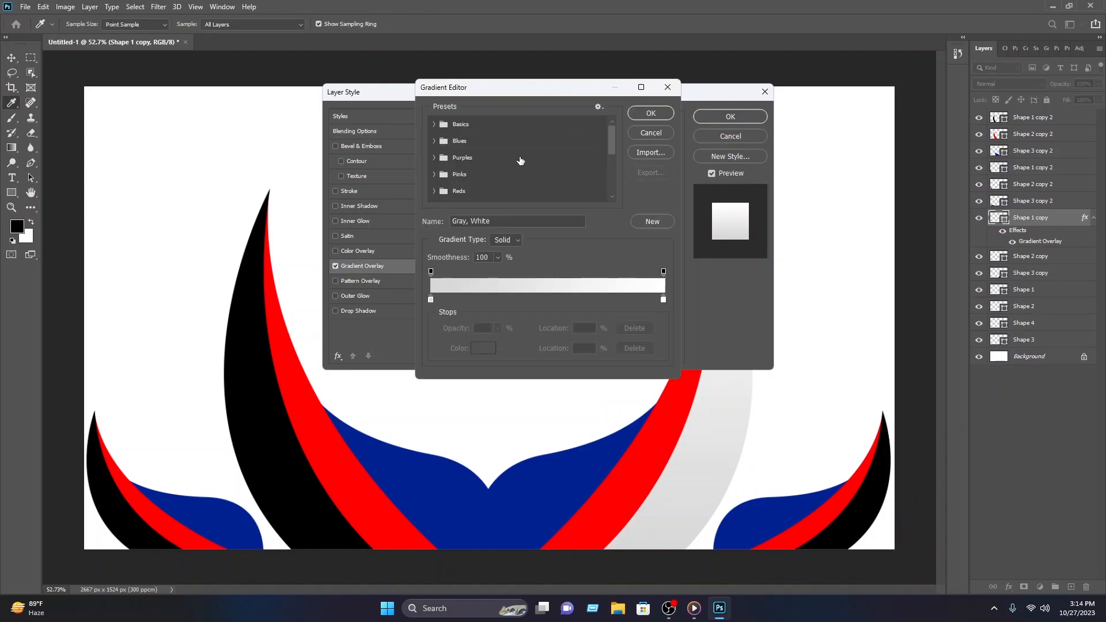
{"action": "left_click", "coordinate": [443, 142]}
{"action": "scroll", "coordinate": [515, 165], "scroll_direction": "down", "scroll_amount": 1}
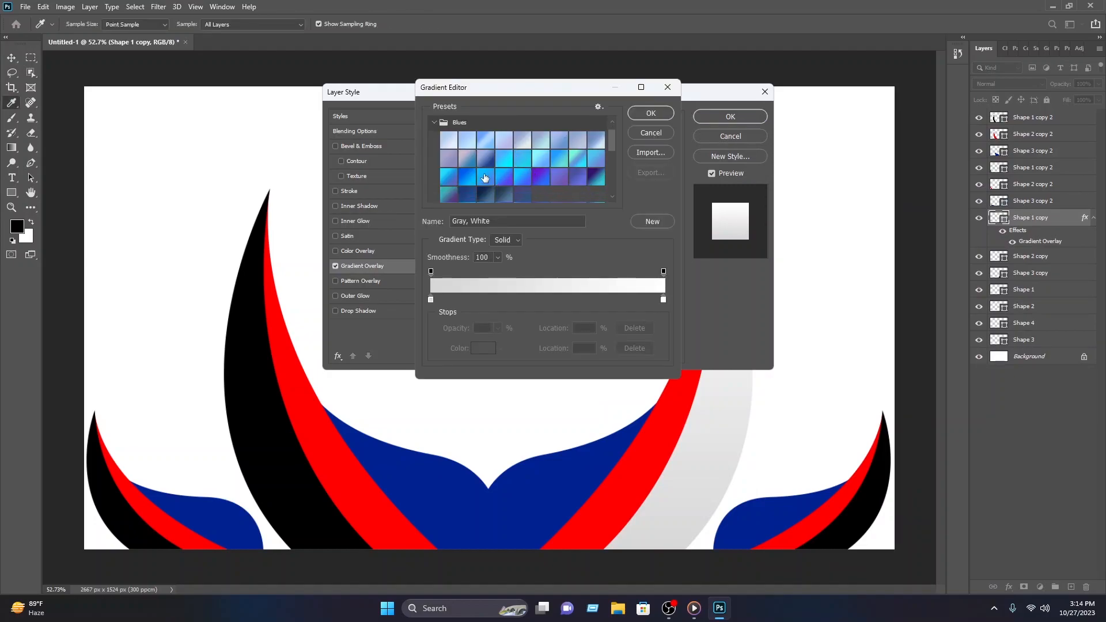
{"action": "left_click", "coordinate": [467, 177]}
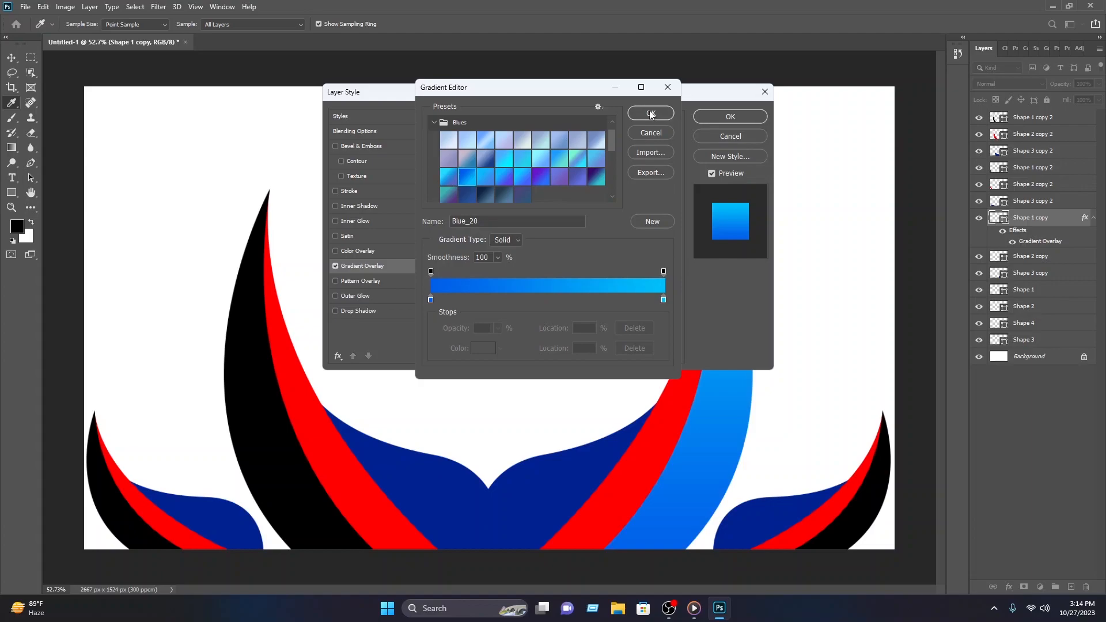
- Move the overlay gradient's light blue colour stop to 64% and apply the layer style
{"action": "left_click_drag", "start_coordinate": [663, 299], "coordinate": [580, 301]}
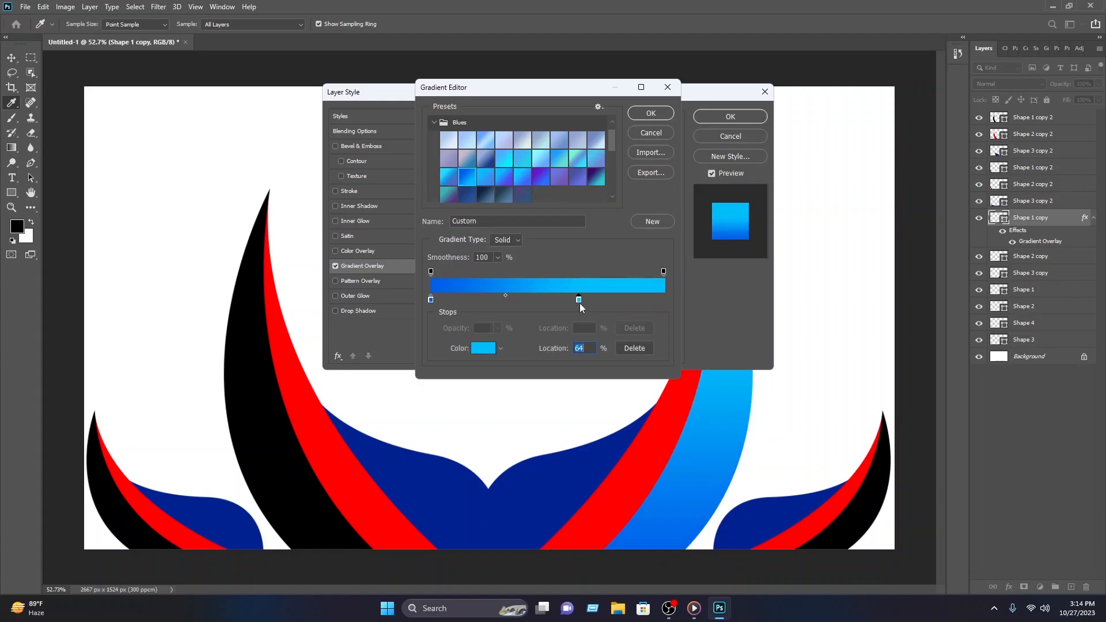
{"action": "left_click", "coordinate": [654, 113]}
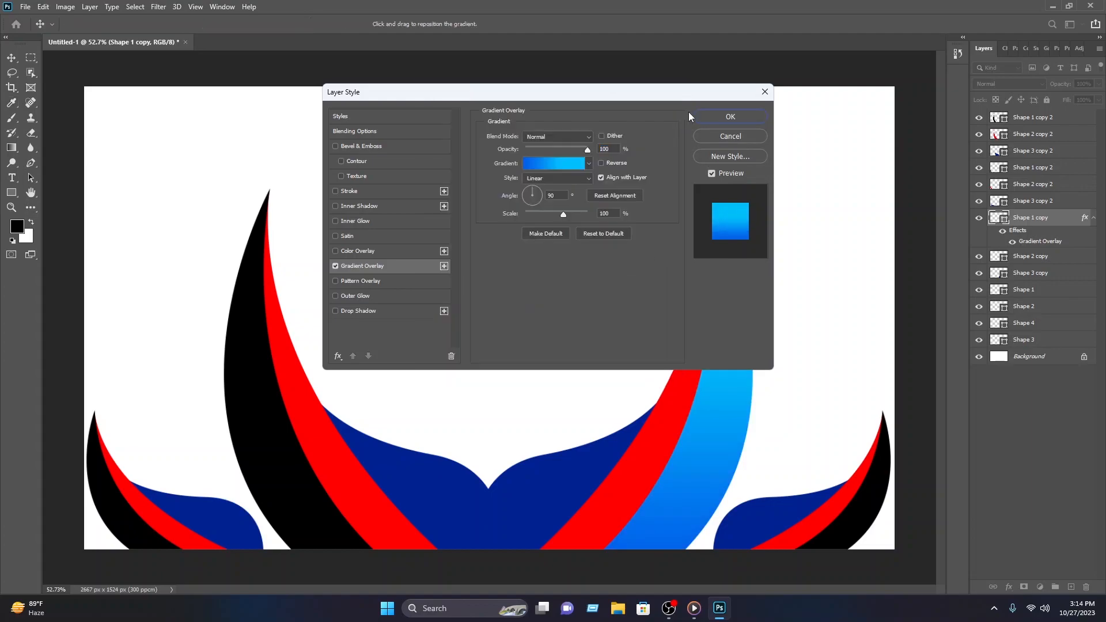
{"action": "left_click", "coordinate": [740, 117]}
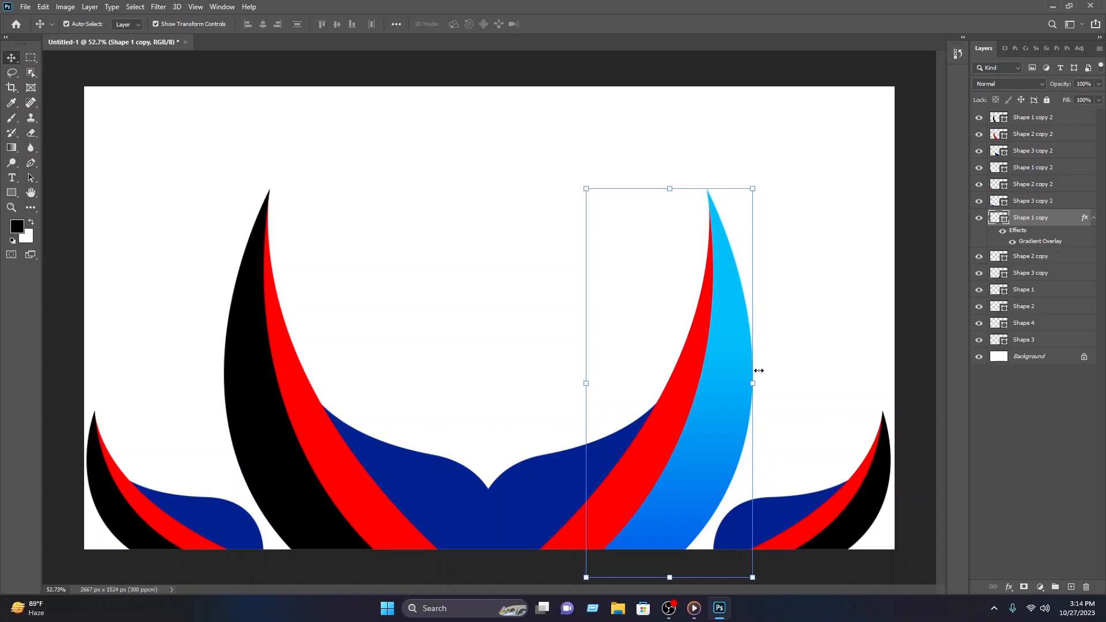
- Copy the right large horn's layer style and paste it onto the large black horn on the left
{"action": "right_click", "coordinate": [1052, 221]}
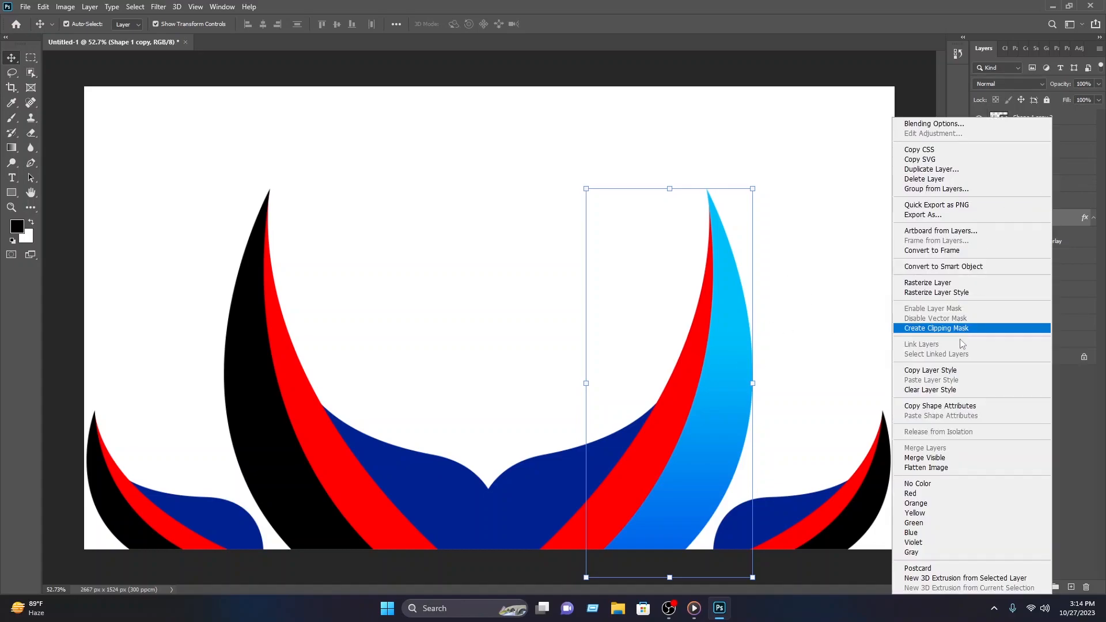
{"action": "left_click", "coordinate": [939, 371]}
{"action": "left_click", "coordinate": [393, 170]}
{"action": "left_click", "coordinate": [255, 332]}
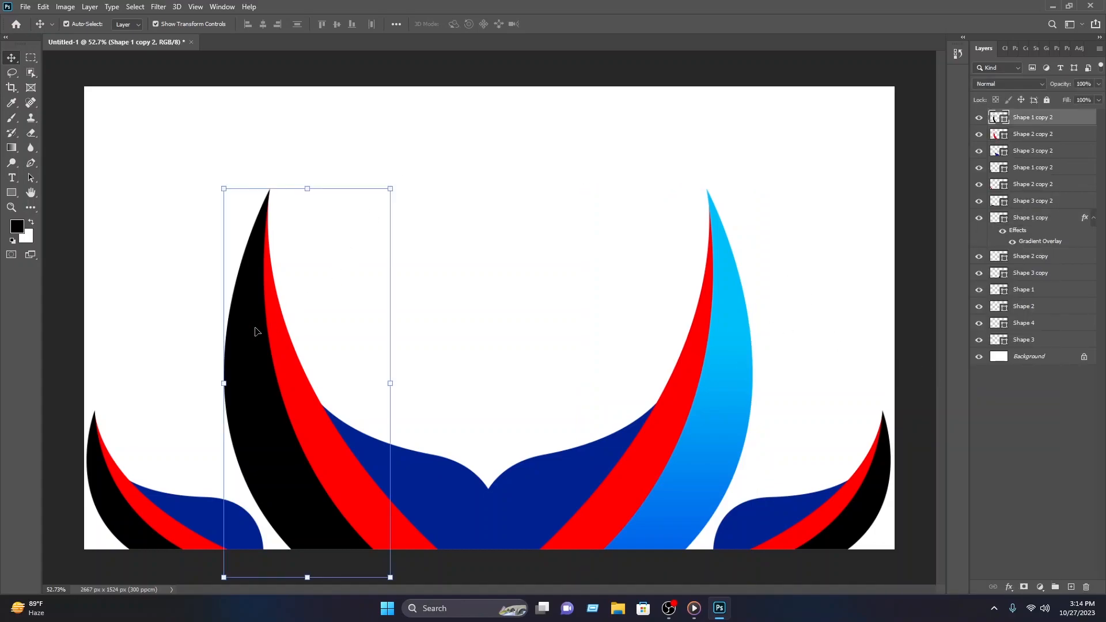
{"action": "right_click", "coordinate": [1044, 118]}
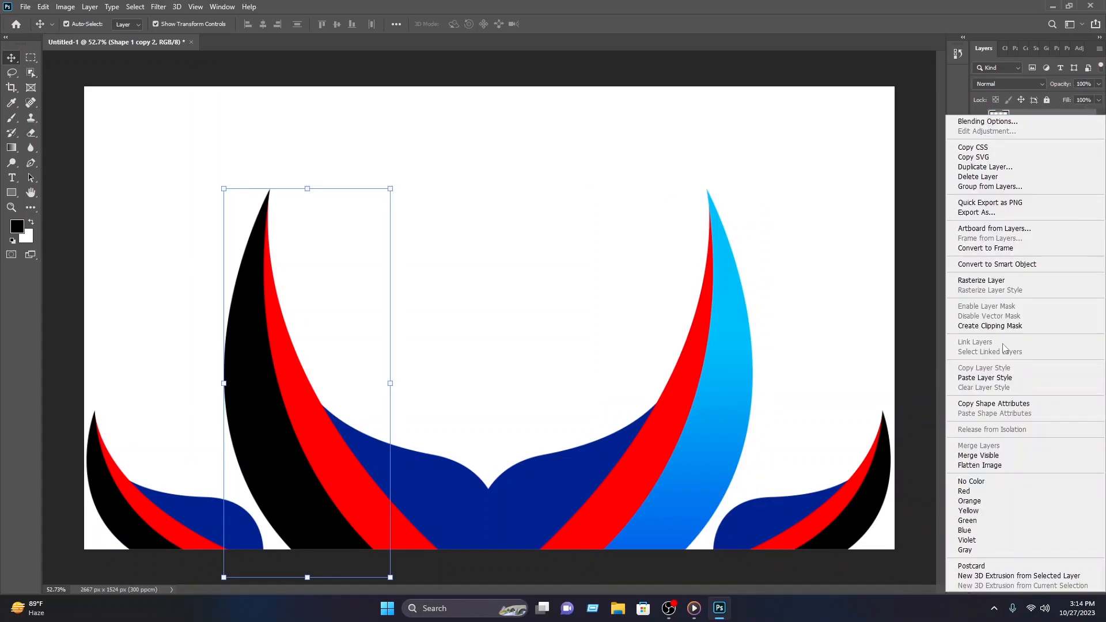
{"action": "left_click", "coordinate": [1004, 377]}
{"action": "left_click", "coordinate": [568, 219]}
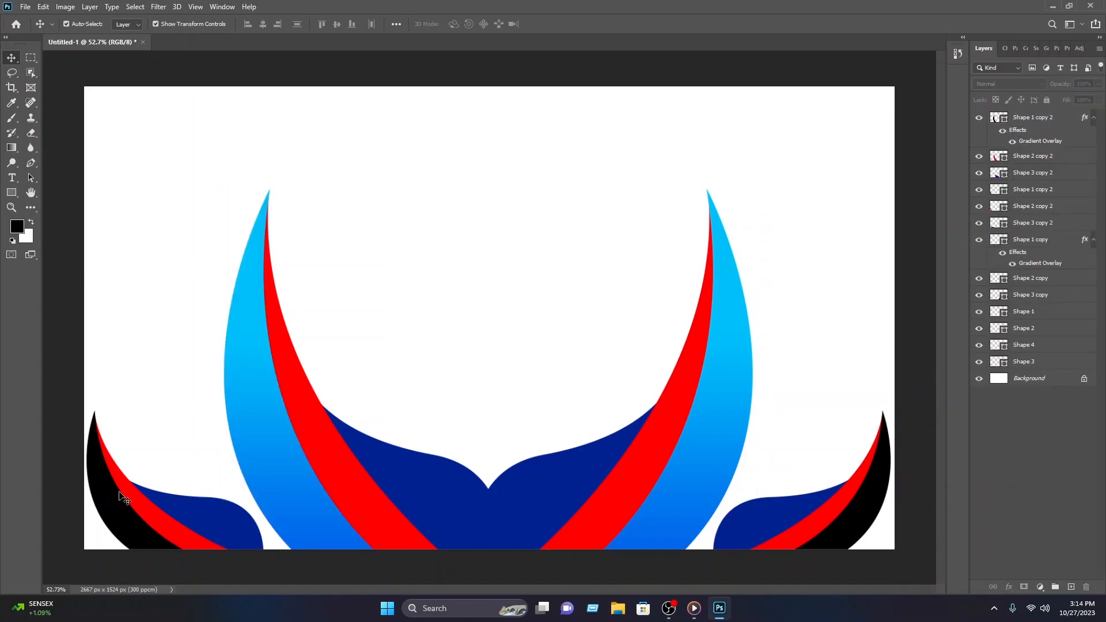
- Paste the copied gradient layer style onto the two small black horns at the canvas's left and right edges
{"action": "left_click", "coordinate": [115, 514]}
{"action": "right_click", "coordinate": [1033, 193]}
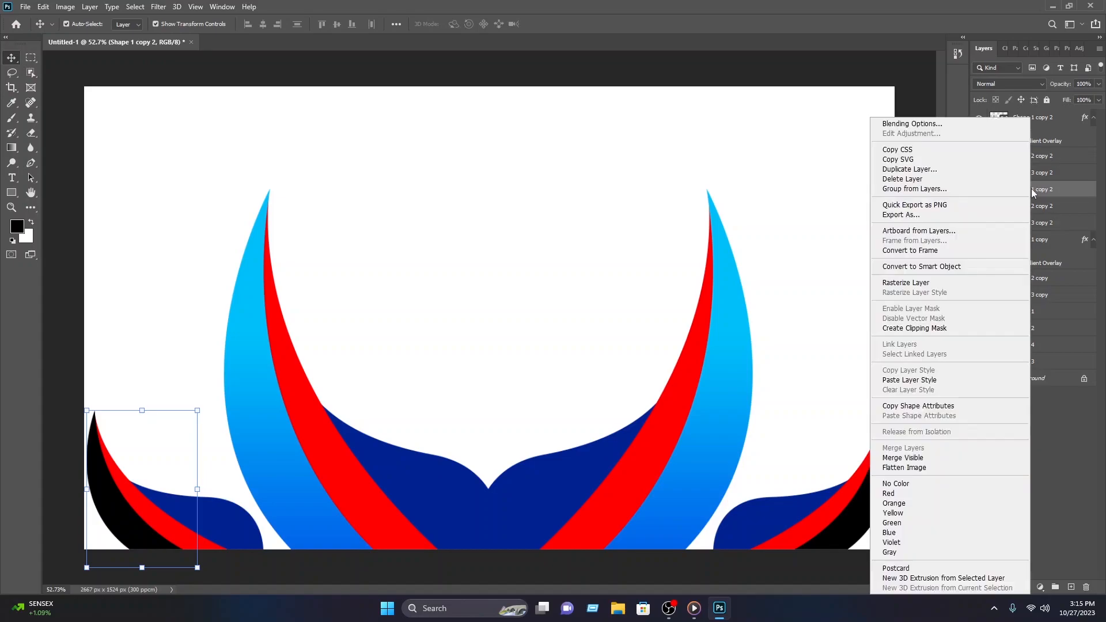
{"action": "left_click", "coordinate": [908, 459]}
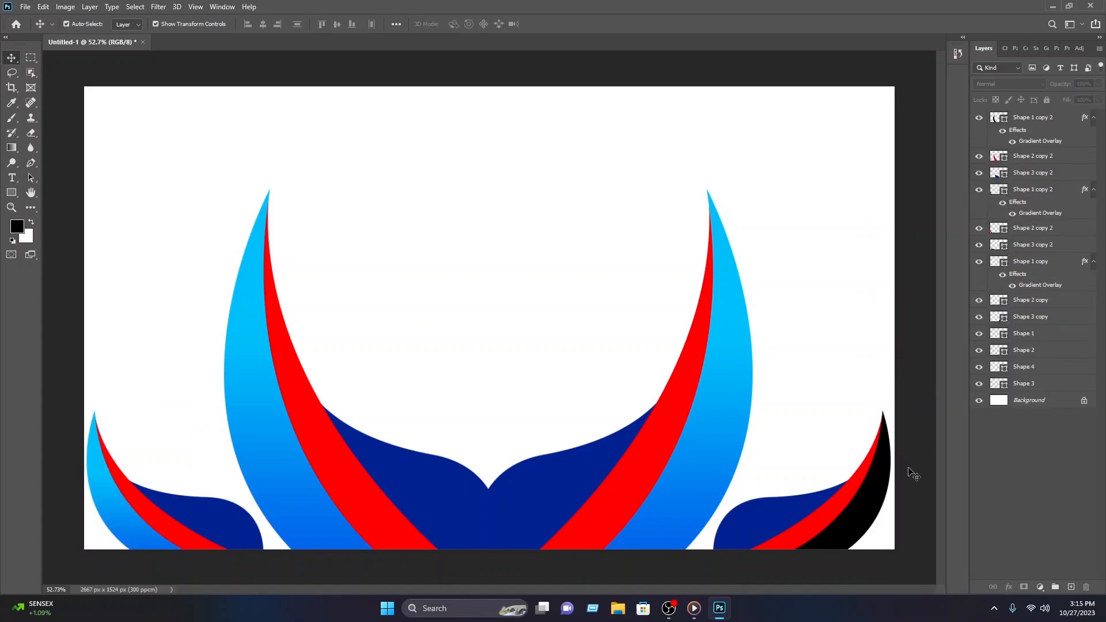
{"action": "left_click", "coordinate": [886, 499]}
{"action": "right_click", "coordinate": [1046, 336]}
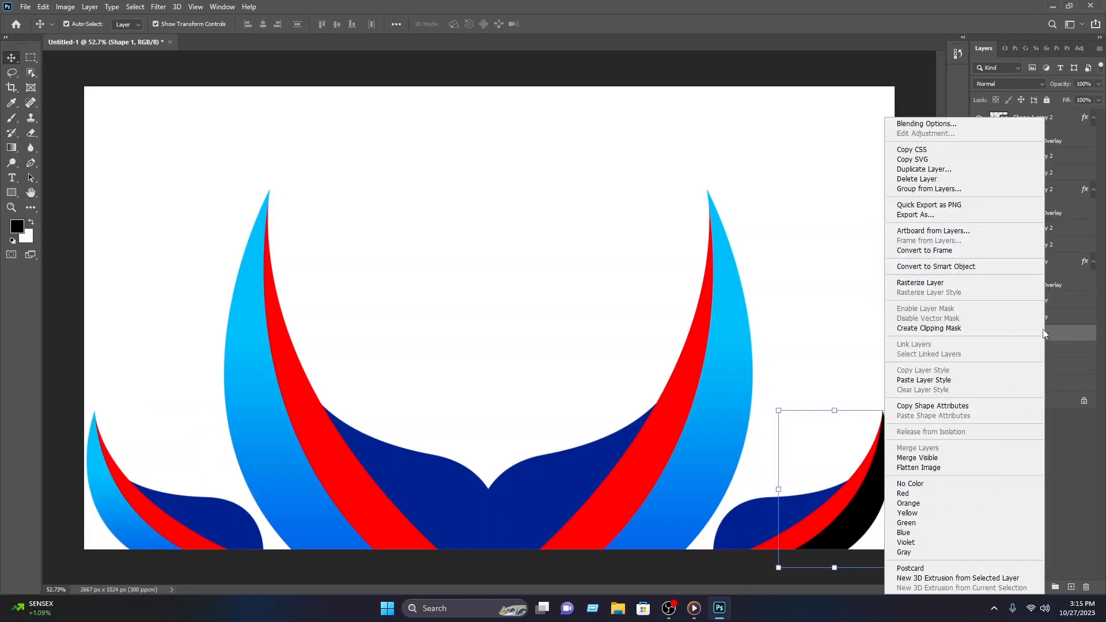
{"action": "left_click", "coordinate": [934, 380]}
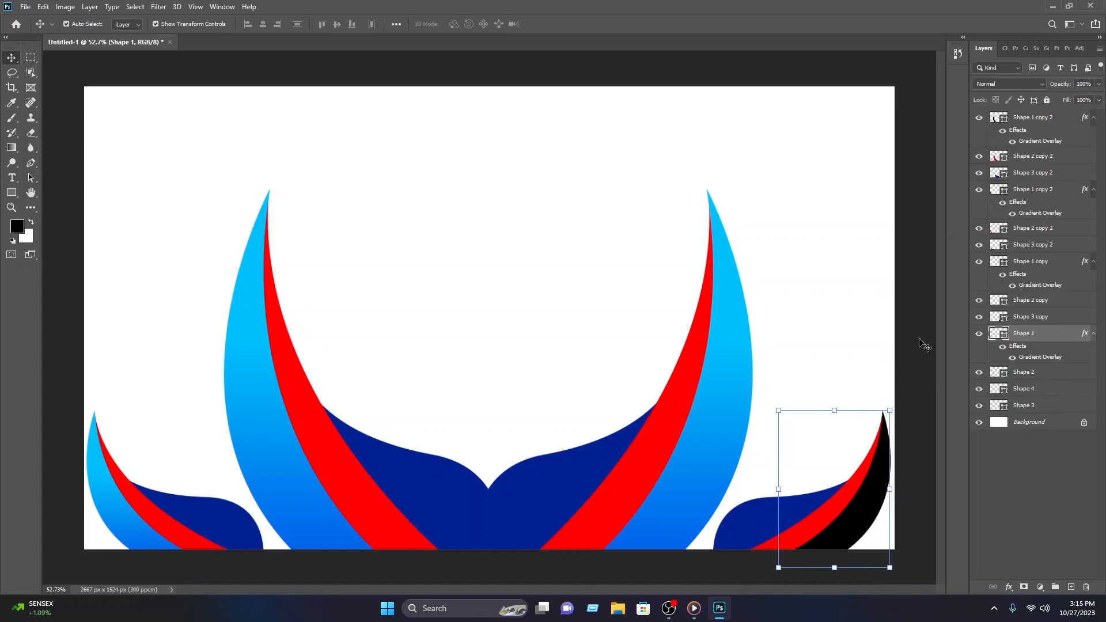
{"action": "left_click", "coordinate": [902, 277]}
- Paste the gradient layer style onto the large red band on the right and reverse its gradient overlay
{"action": "left_click", "coordinate": [646, 461]}
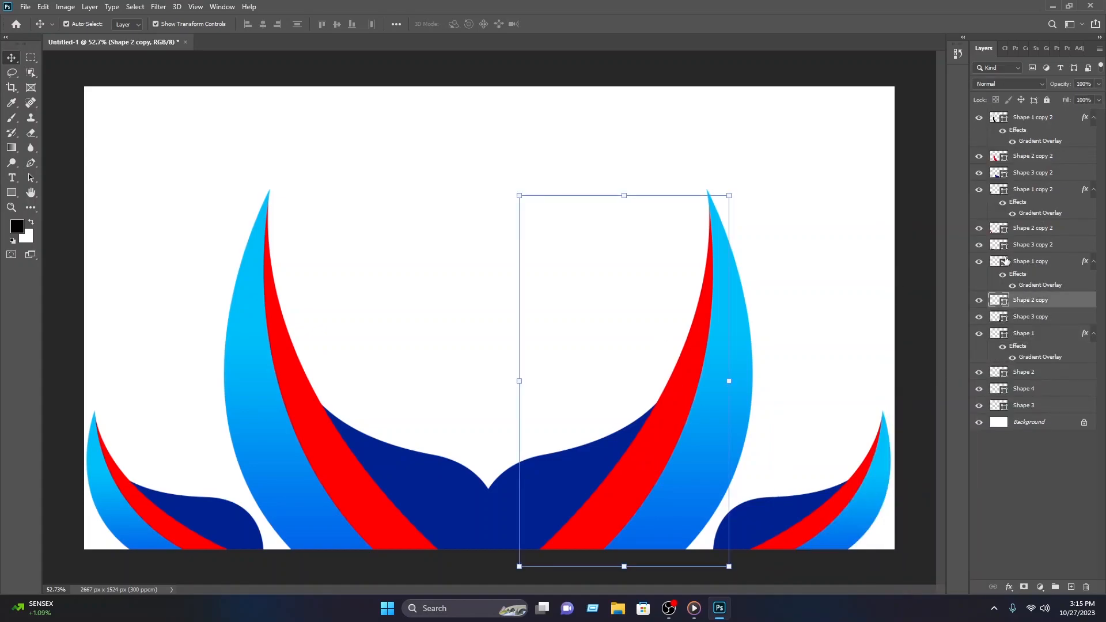
{"action": "right_click", "coordinate": [1040, 287]}
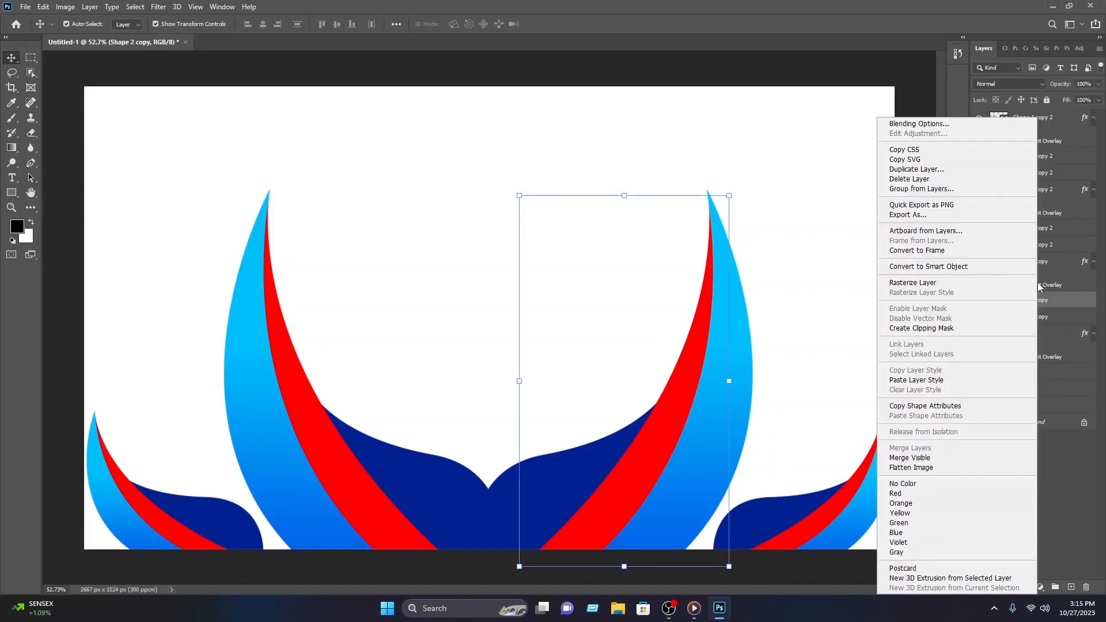
{"action": "left_click", "coordinate": [929, 382]}
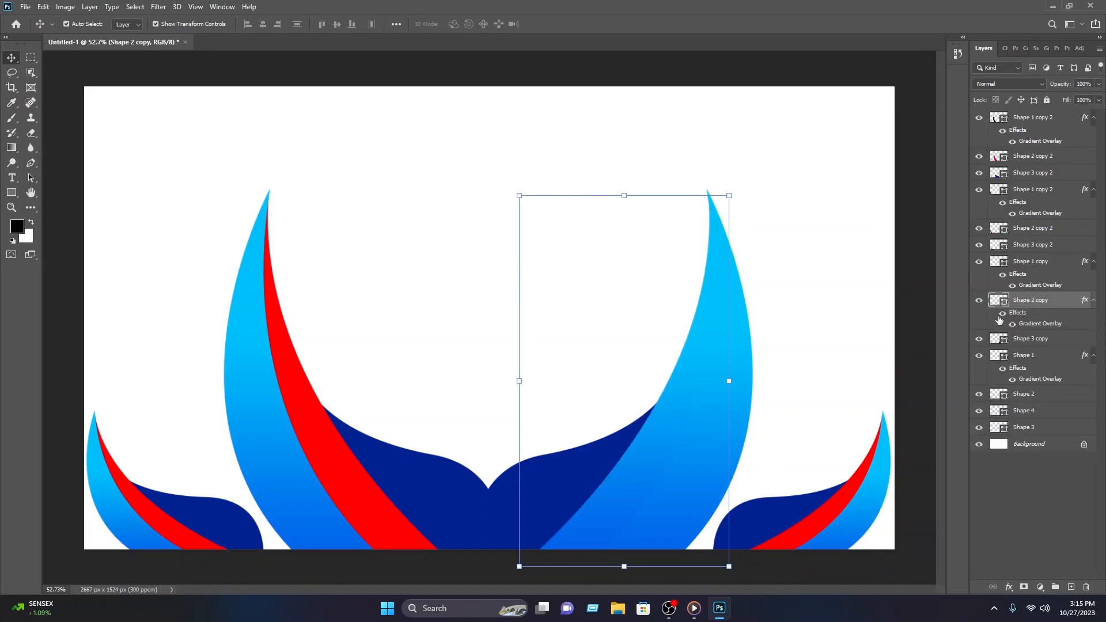
{"action": "right_click", "coordinate": [1049, 304]}
{"action": "left_click", "coordinate": [956, 122]}
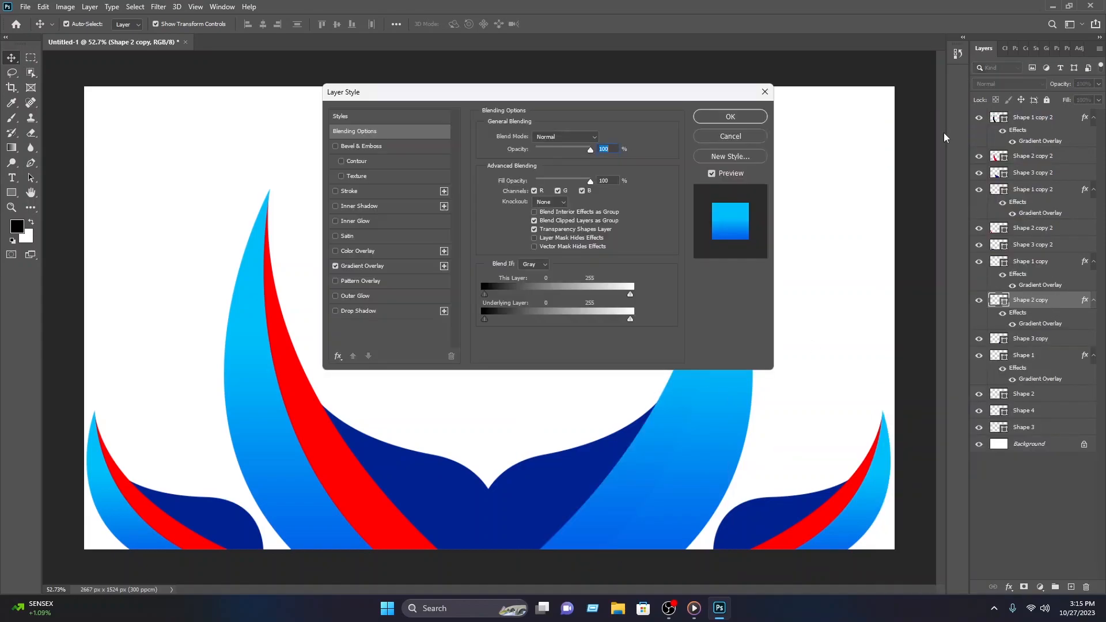
{"action": "left_click", "coordinate": [371, 269]}
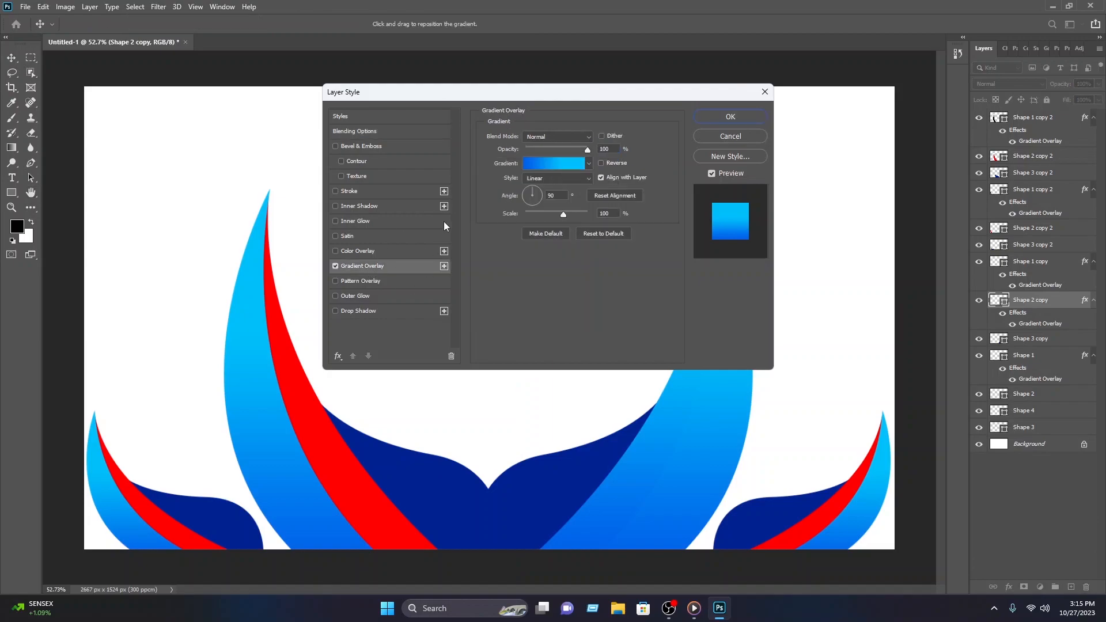
{"action": "left_click", "coordinate": [601, 163]}
- Set the reversed gradient's dark blue stop to 13% and its light blue stop to 95%, and apply the style
{"action": "left_click_drag", "start_coordinate": [624, 92], "coordinate": [430, 69]}
{"action": "left_click", "coordinate": [359, 142]}
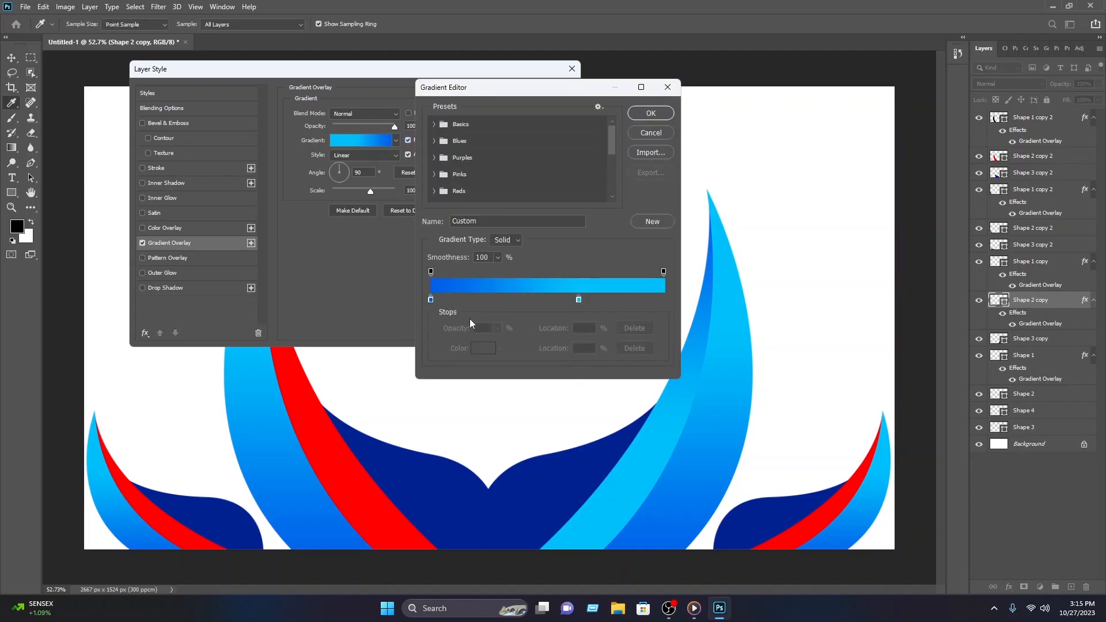
{"action": "left_click_drag", "start_coordinate": [430, 300], "coordinate": [463, 304]}
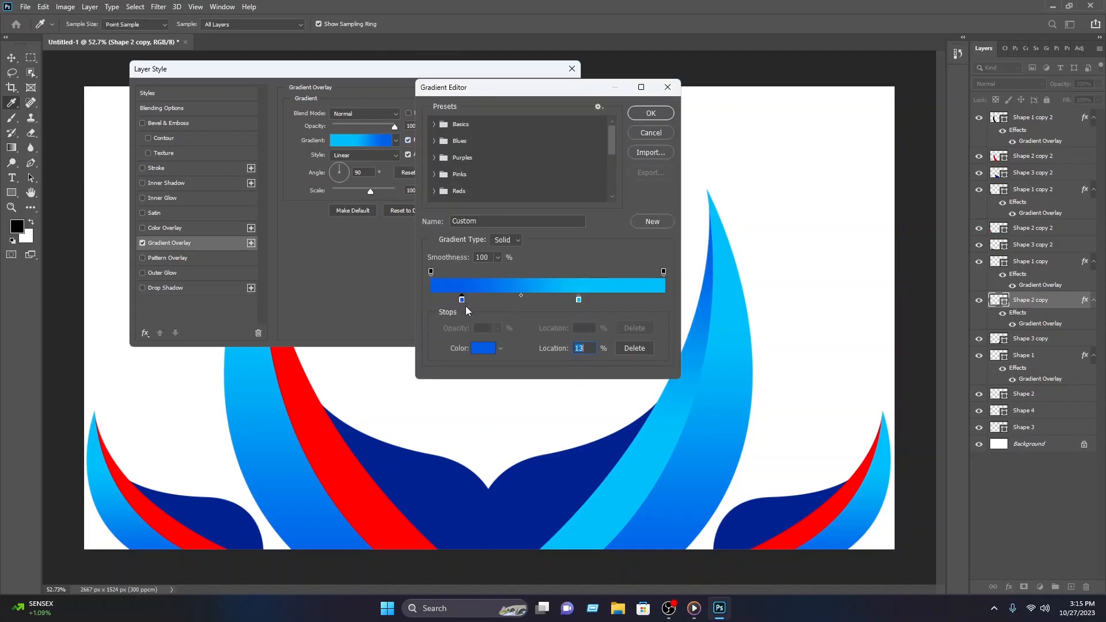
{"action": "left_click_drag", "start_coordinate": [578, 300], "coordinate": [653, 299]}
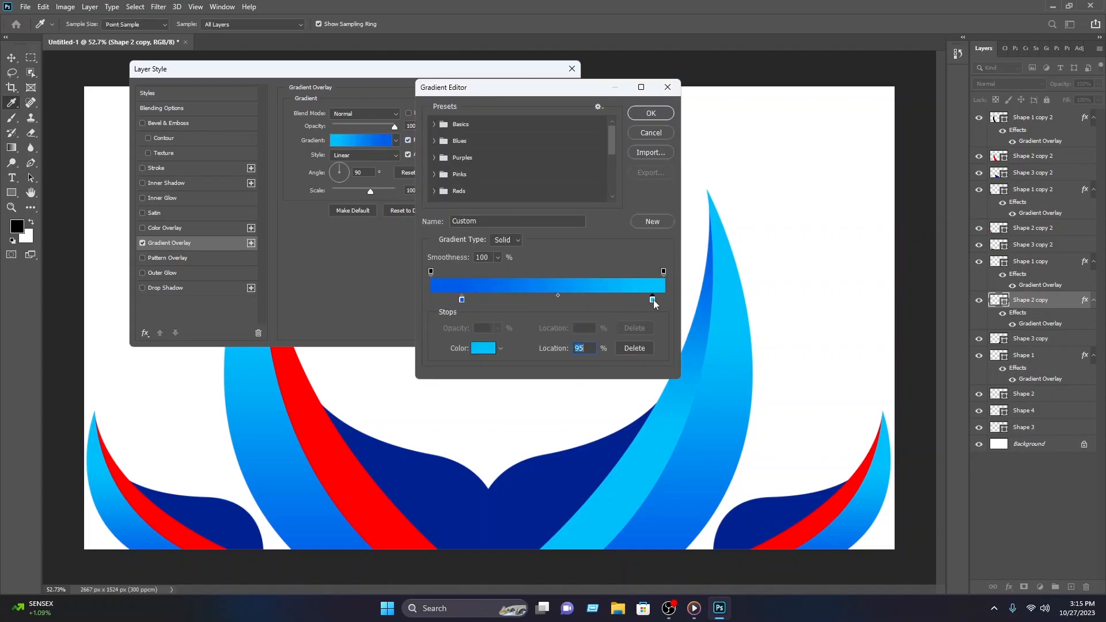
{"action": "left_click", "coordinate": [651, 113]}
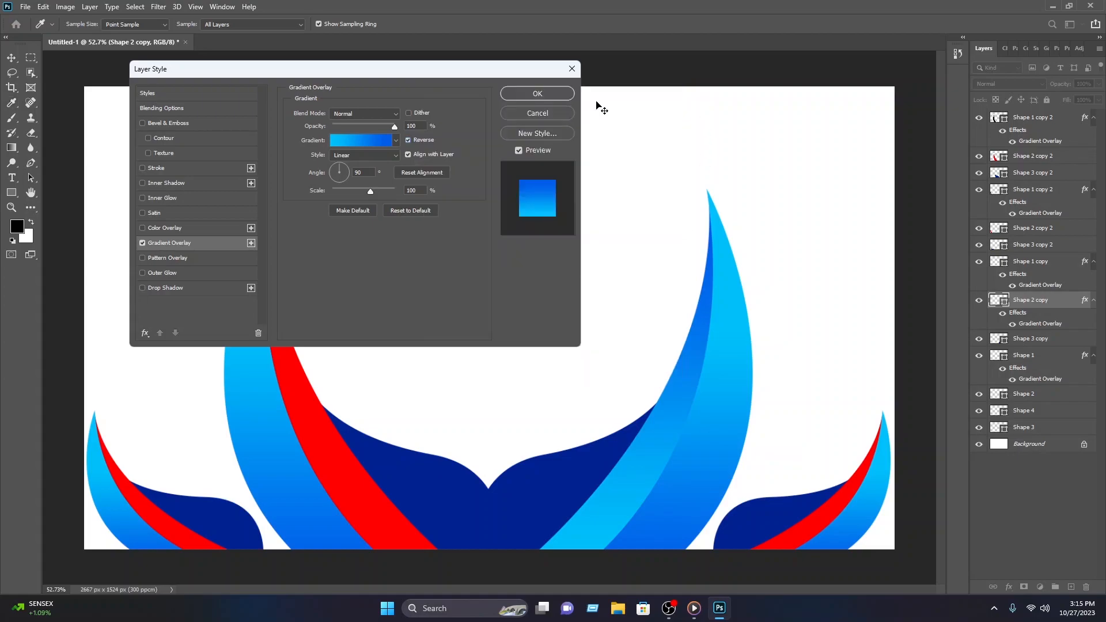
{"action": "left_click", "coordinate": [534, 100]}
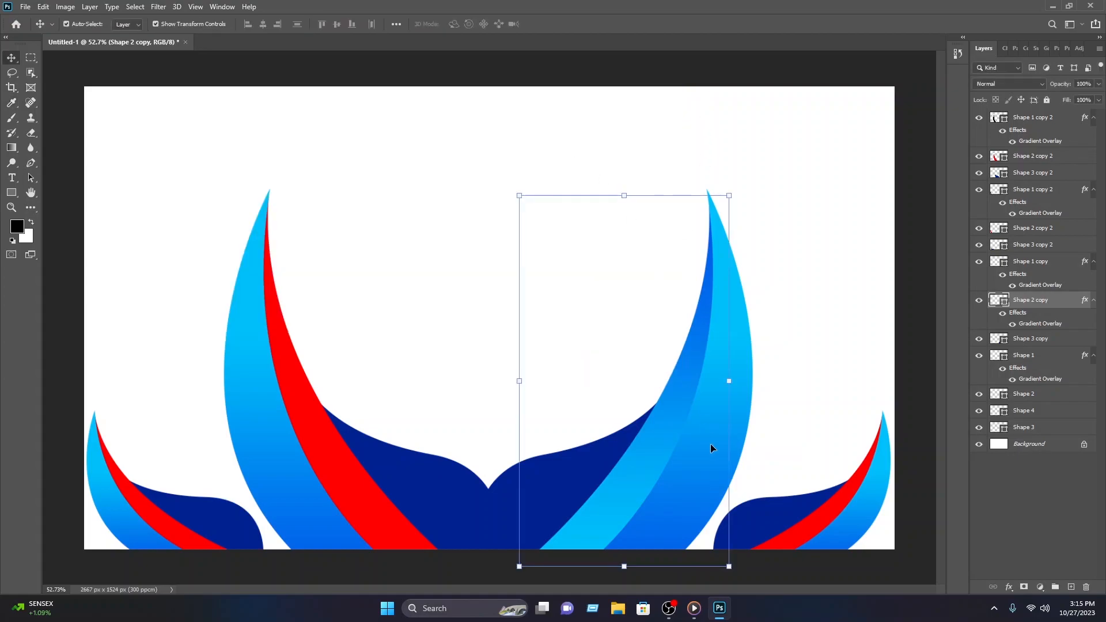
- Copy the right large inner band's gradient layer style and paste it onto the large red band on the left
{"action": "right_click", "coordinate": [1038, 301]}
{"action": "left_click", "coordinate": [939, 372]}
{"action": "left_click", "coordinate": [340, 381]}
{"action": "left_click", "coordinate": [310, 410]}
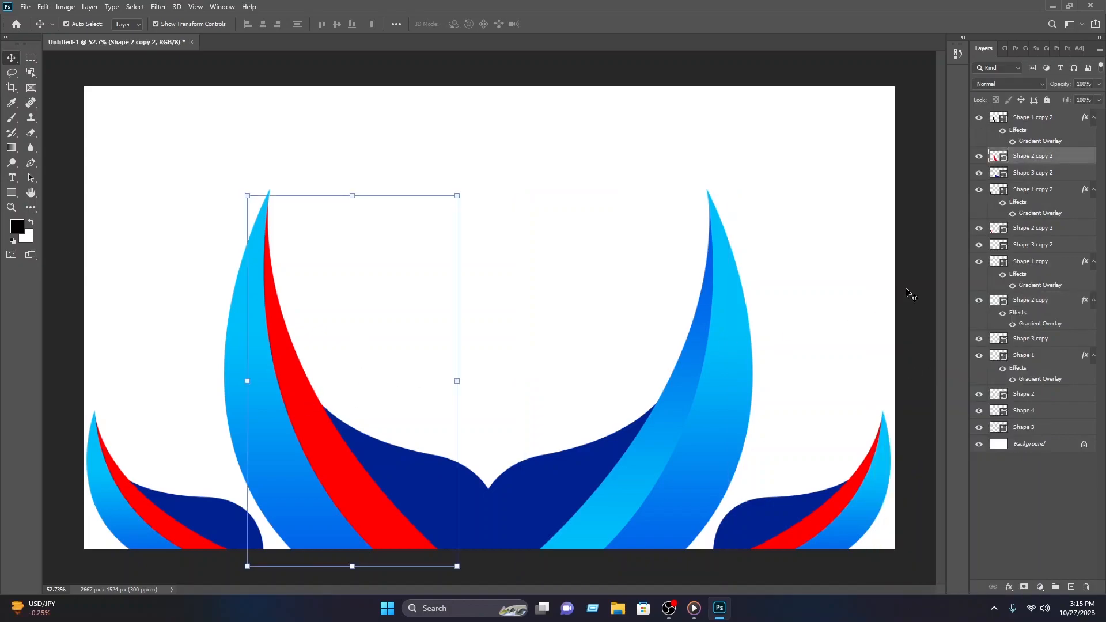
{"action": "right_click", "coordinate": [1029, 158]}
{"action": "left_click", "coordinate": [906, 380]}
{"action": "left_click", "coordinate": [793, 166]}
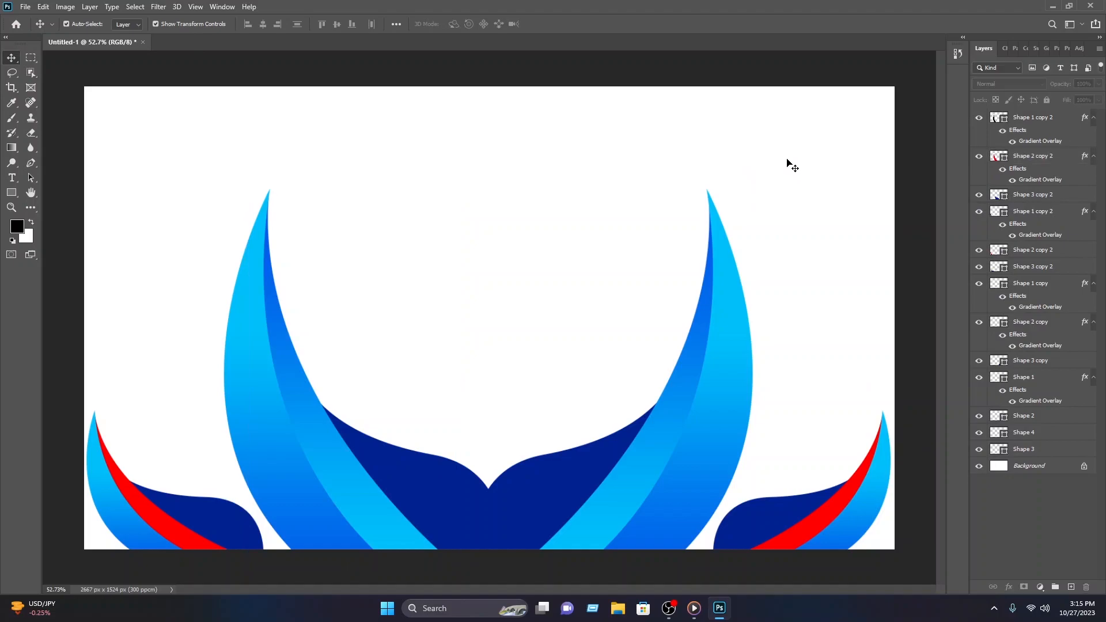
- Add a gradient overlay with the Blue_27 preset to the small red band at the canvas's left edge
{"action": "left_click", "coordinate": [185, 525]}
{"action": "right_click", "coordinate": [1048, 249]}
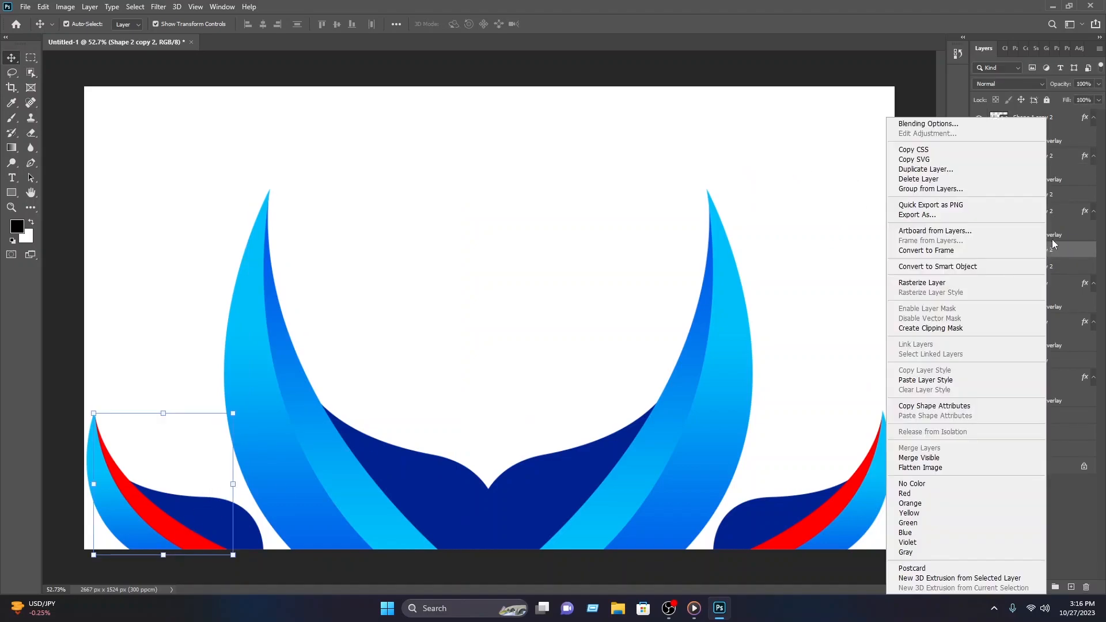
{"action": "left_click", "coordinate": [998, 125]}
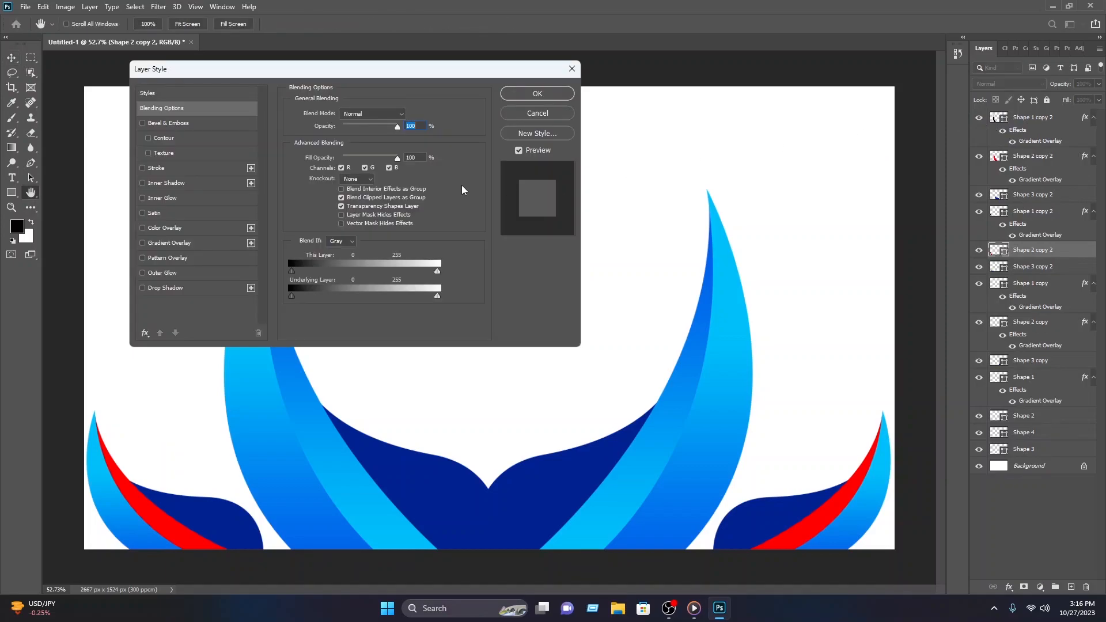
{"action": "left_click", "coordinate": [205, 244]}
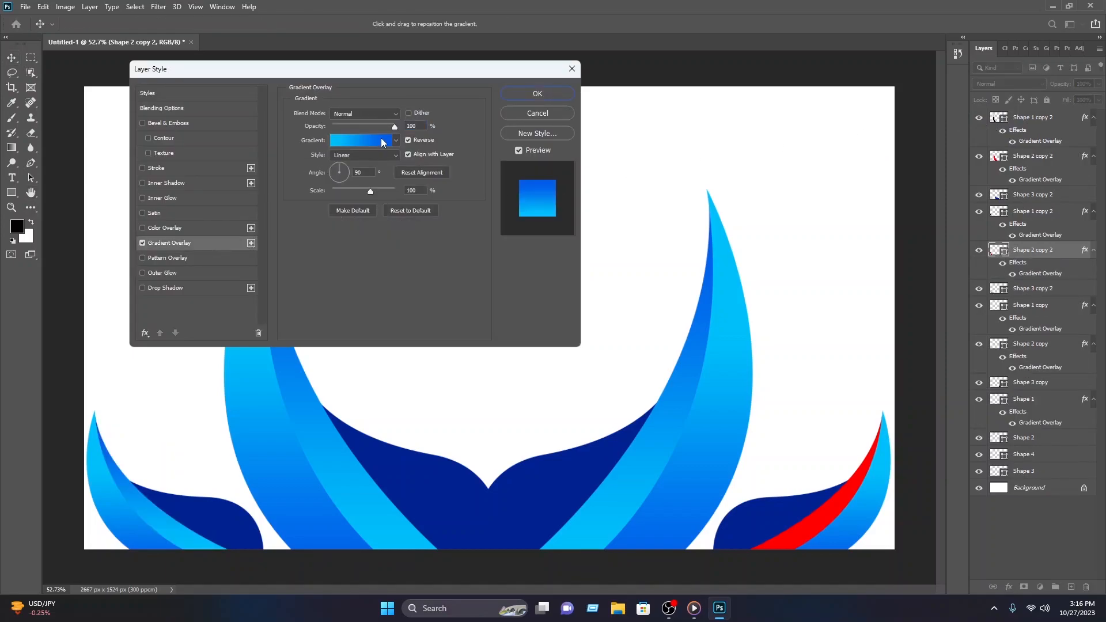
{"action": "left_click", "coordinate": [382, 142]}
{"action": "left_click", "coordinate": [434, 142]}
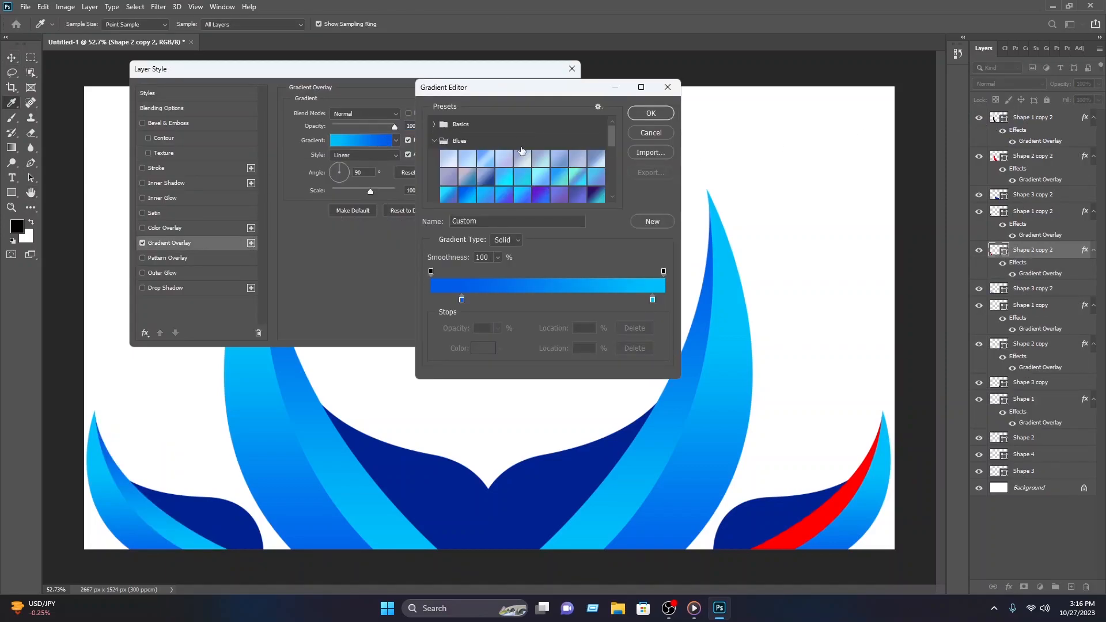
{"action": "scroll", "coordinate": [576, 167], "scroll_direction": "down", "scroll_amount": 2}
{"action": "left_click", "coordinate": [593, 172]}
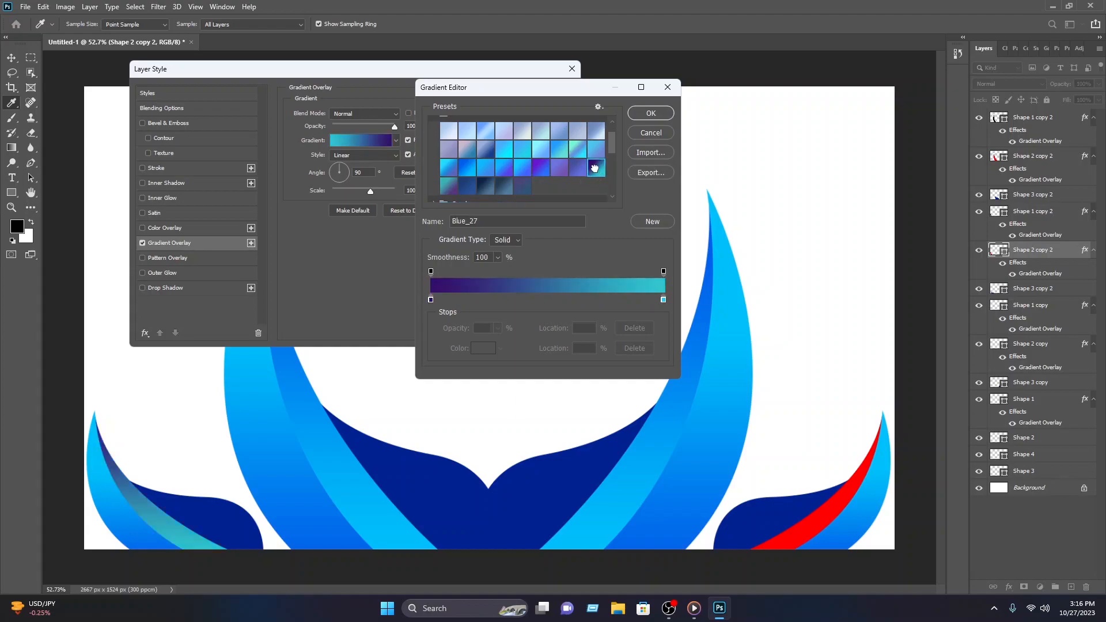
- Recolour the gradient's teal stop to blue #0181f0, move the purple stop to 25%, and apply the layer style
{"action": "left_click", "coordinate": [663, 300]}
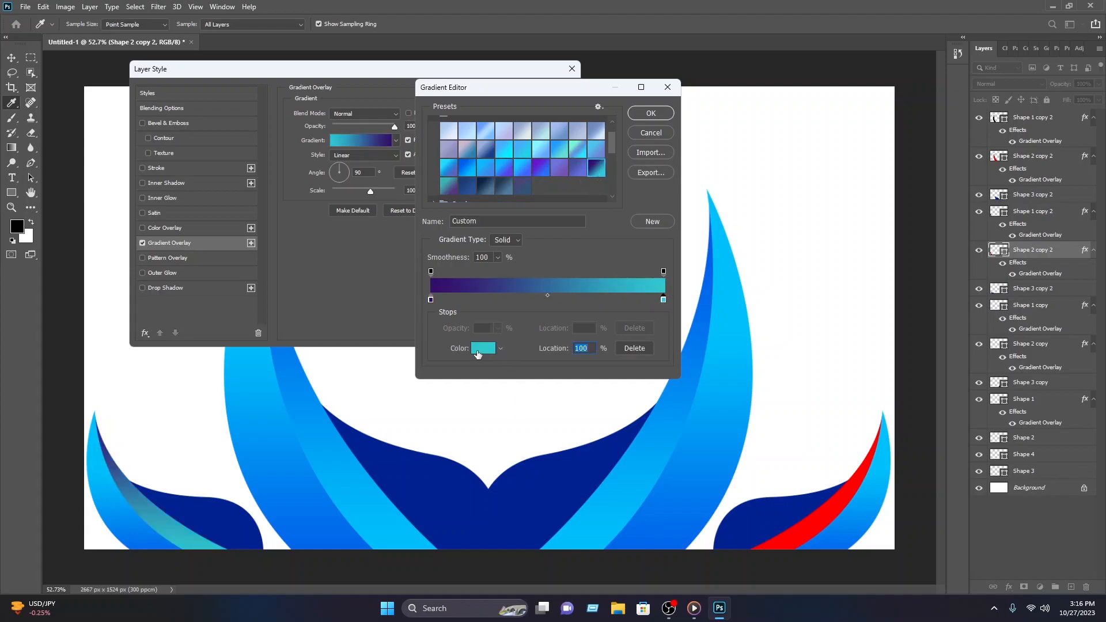
{"action": "left_click", "coordinate": [482, 349]}
{"action": "left_click", "coordinate": [340, 446]}
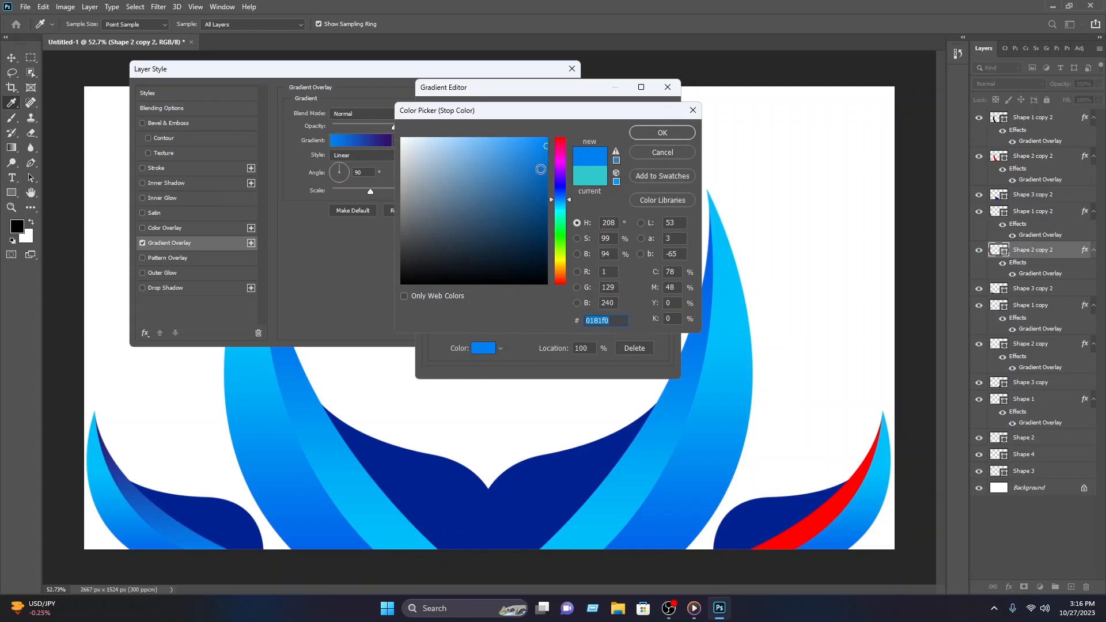
{"action": "left_click", "coordinate": [657, 133]}
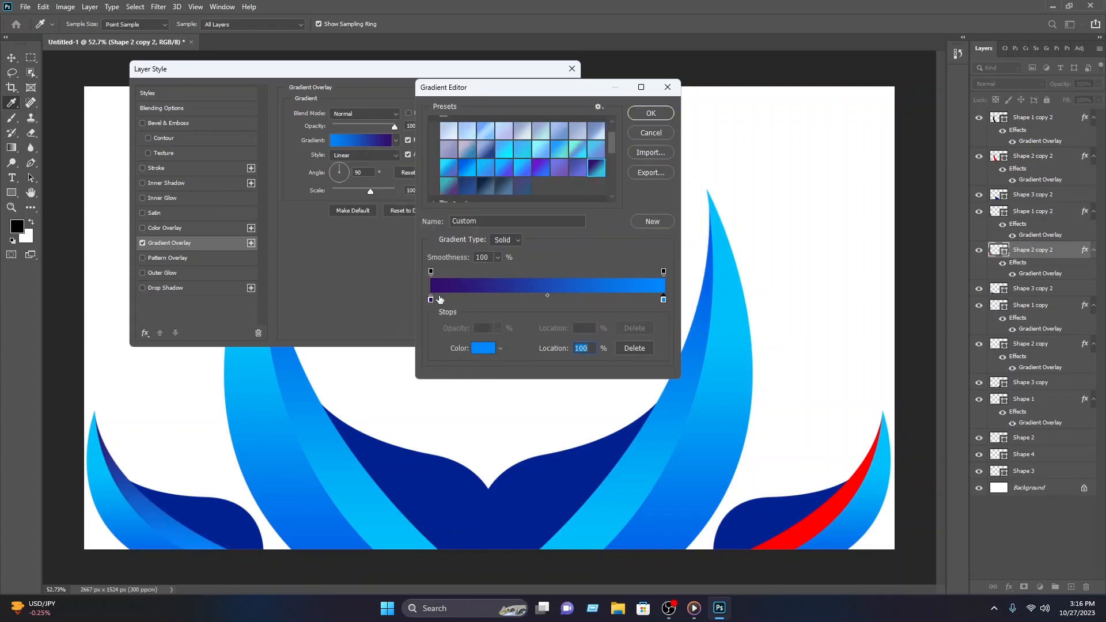
{"action": "left_click_drag", "start_coordinate": [431, 300], "coordinate": [489, 300]}
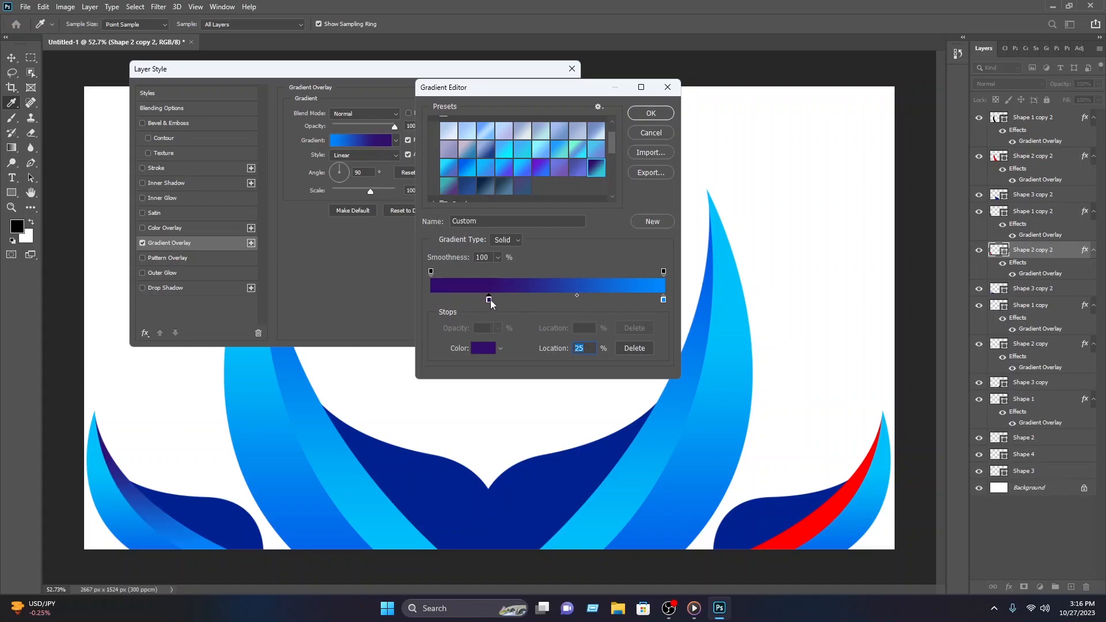
{"action": "left_click", "coordinate": [646, 114]}
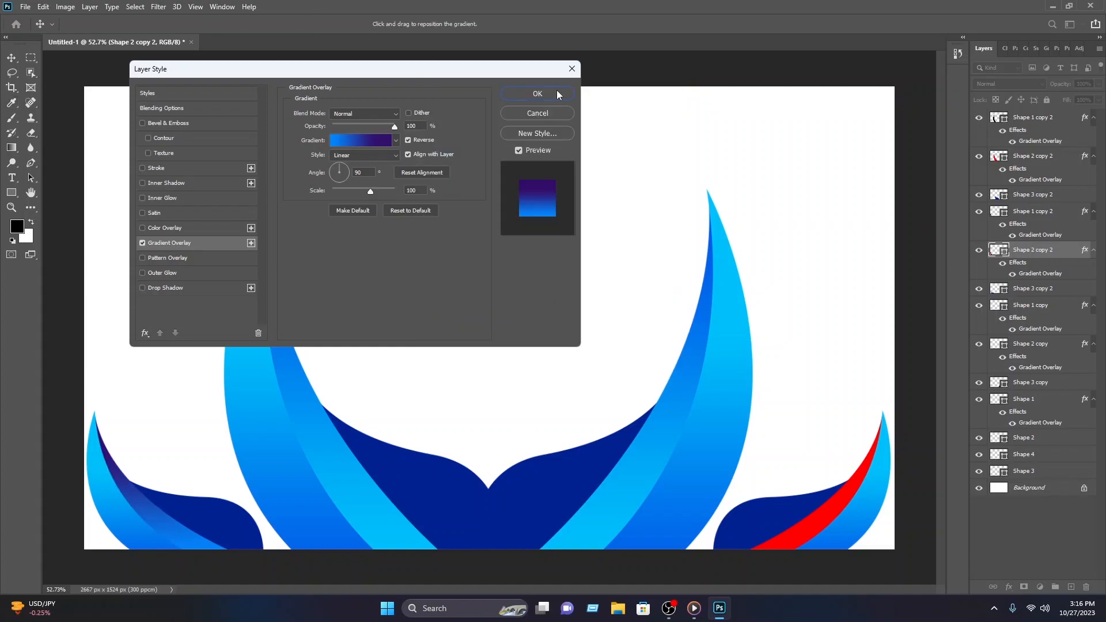
{"action": "left_click", "coordinate": [556, 93]}
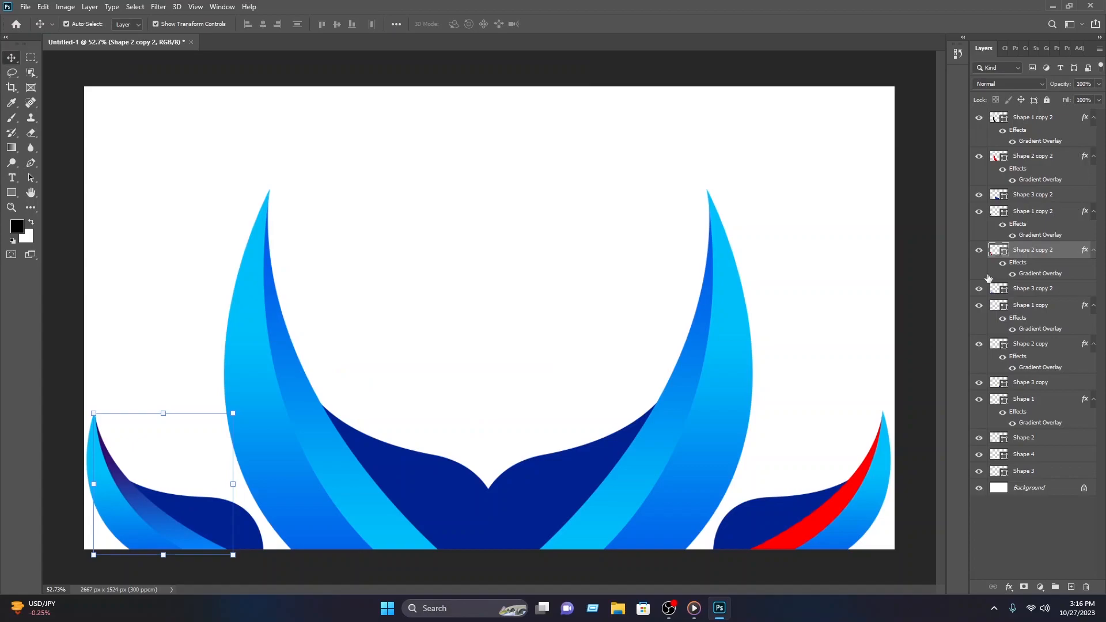
- Copy the left small band's purple-to-blue layer style and paste it onto the small red band at the right edge
{"action": "right_click", "coordinate": [1042, 254]}
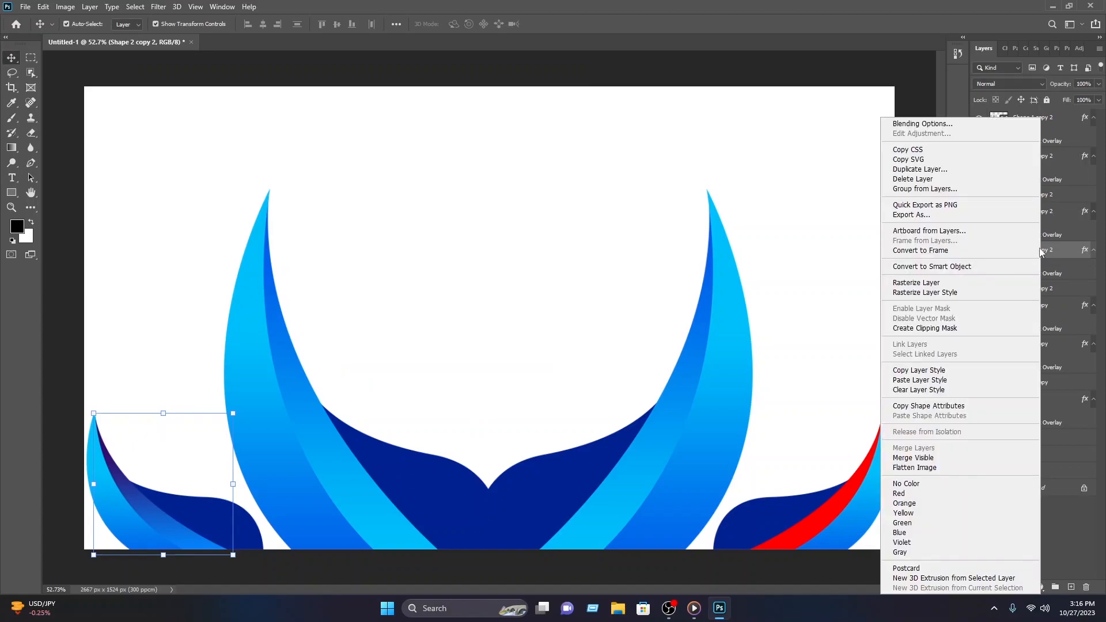
{"action": "left_click", "coordinate": [934, 370]}
{"action": "left_click", "coordinate": [839, 499]}
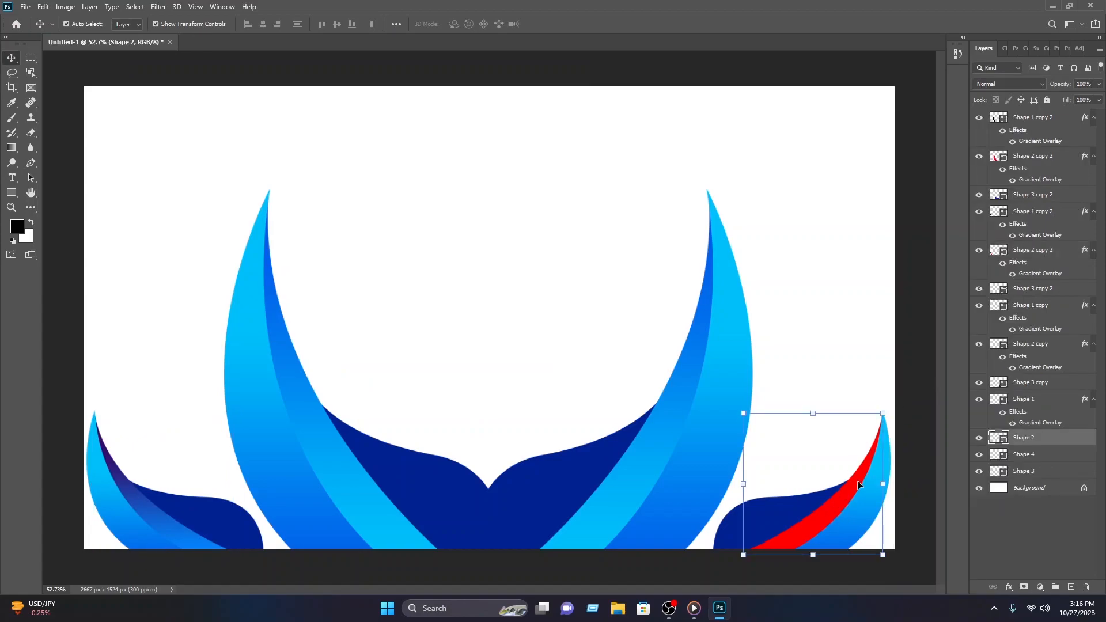
{"action": "right_click", "coordinate": [1037, 437]}
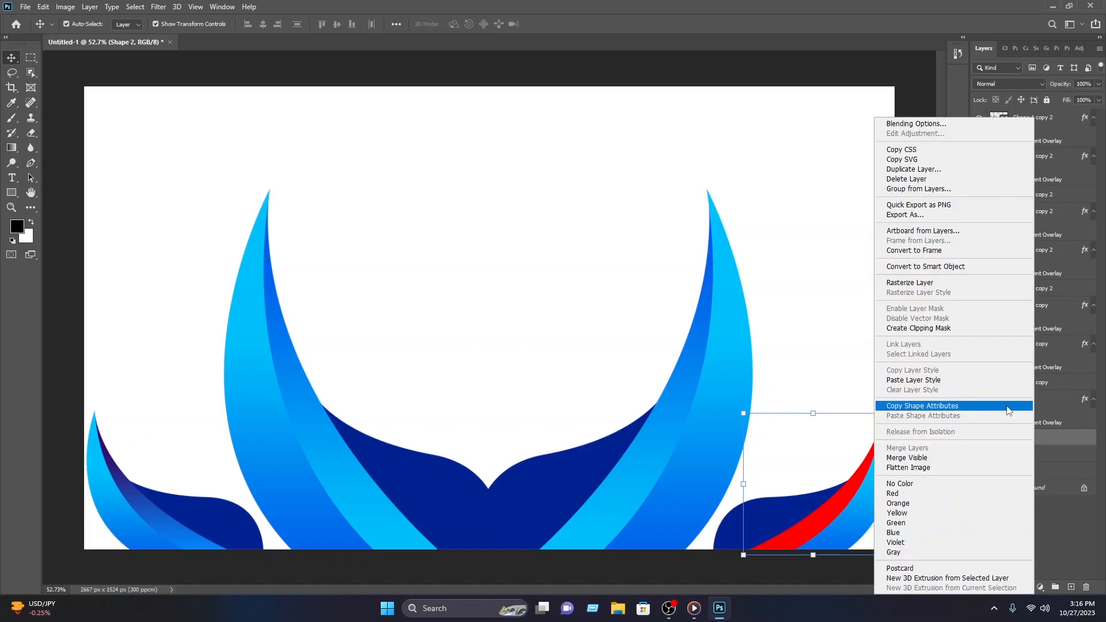
{"action": "left_click", "coordinate": [965, 381]}
{"action": "left_click", "coordinate": [836, 284]}
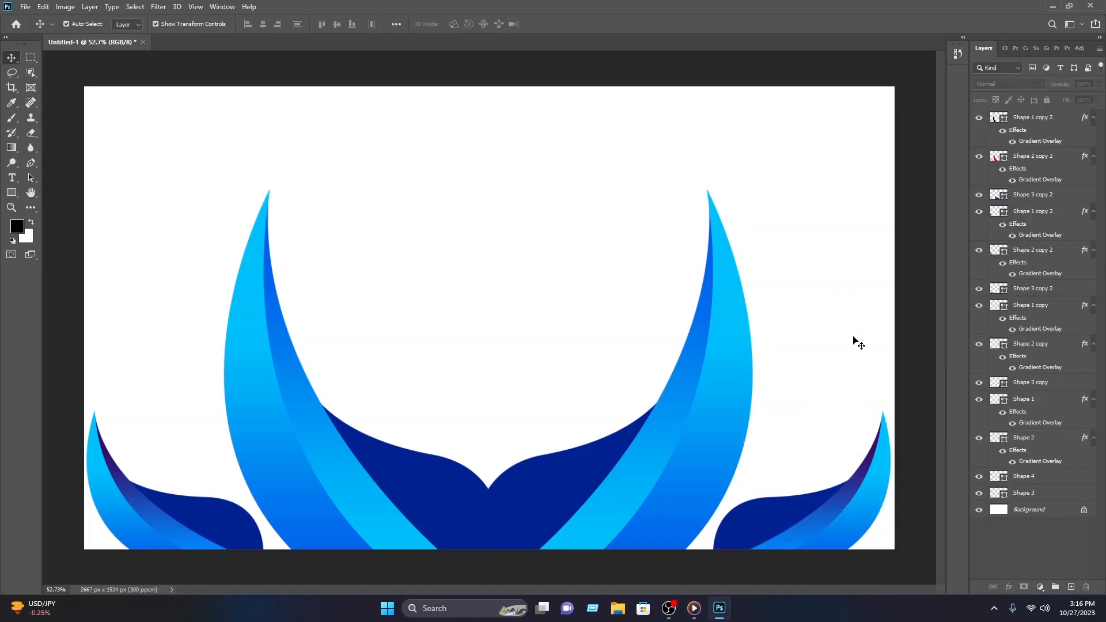
- Add an outer glow with increased size and opacity to the left half of the central navy shape
{"action": "left_click", "coordinate": [412, 459]}
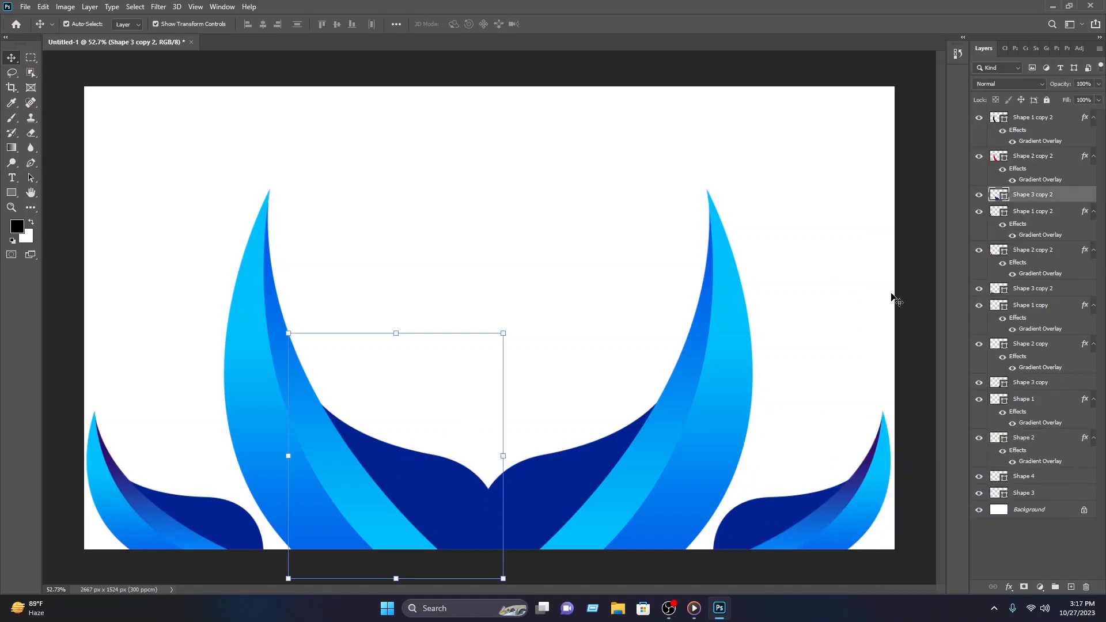
{"action": "right_click", "coordinate": [1040, 196]}
{"action": "left_click", "coordinate": [983, 126]}
{"action": "left_click", "coordinate": [163, 273]}
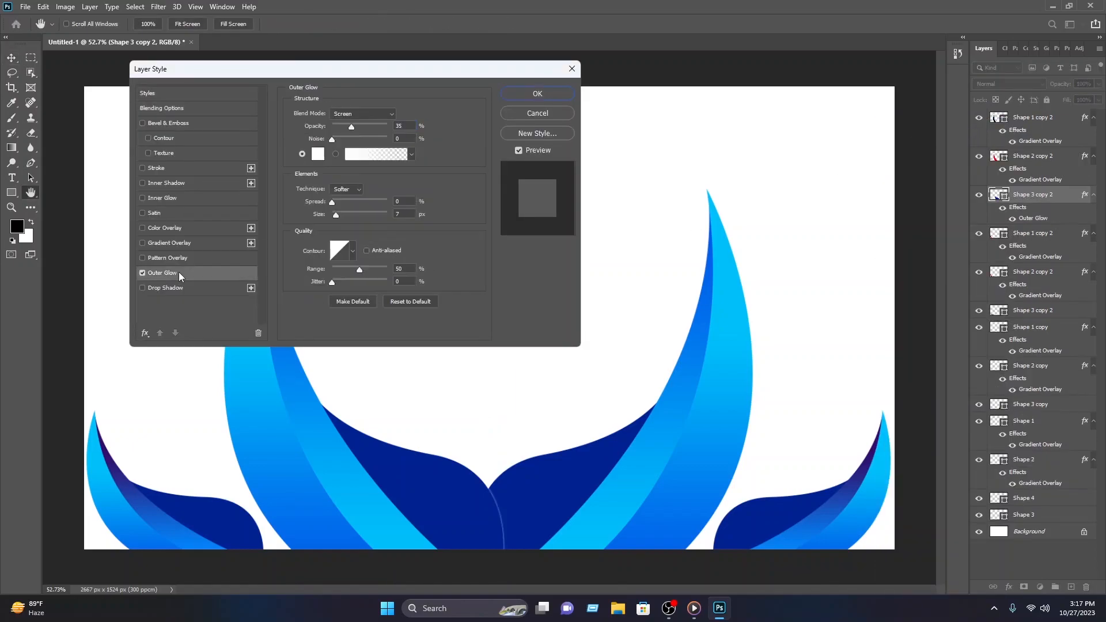
{"action": "left_click_drag", "start_coordinate": [352, 126], "coordinate": [350, 126]}
{"action": "mouse_move", "coordinate": [337, 215]}
{"action": "left_mouse_down"}
{"action": "mouse_move", "coordinate": [394, 216]}
{"action": "mouse_move", "coordinate": [357, 215]}
{"action": "left_mouse_up"}
{"action": "left_click_drag", "start_coordinate": [351, 127], "coordinate": [364, 130]}
{"action": "left_click", "coordinate": [541, 95]}
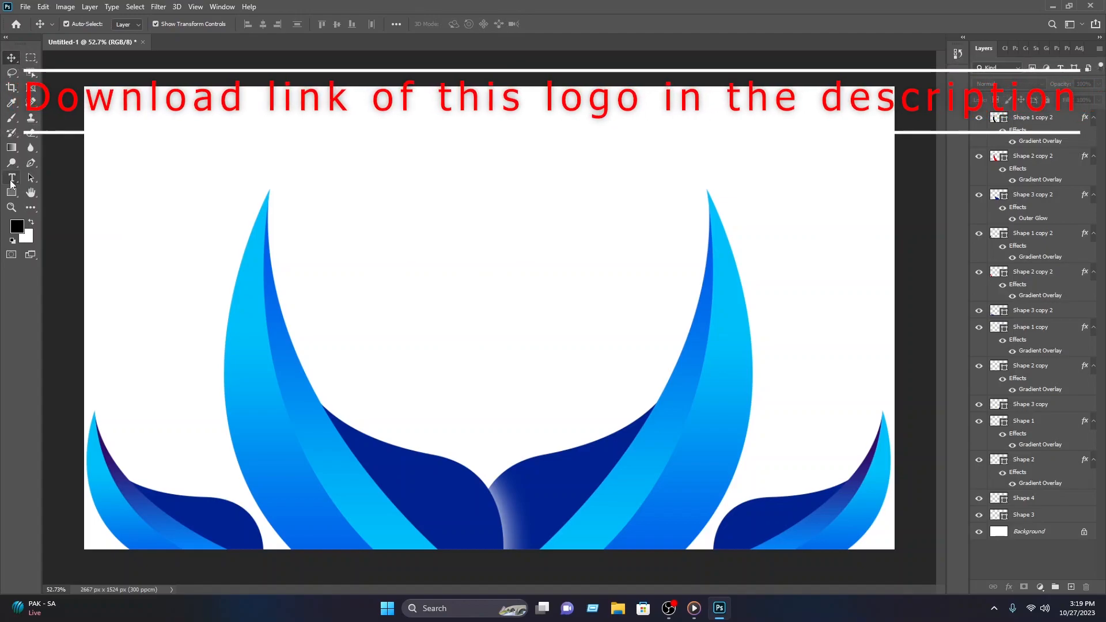
- Add the text "Nasib IT" in the white area between the two large horns
{"action": "left_click", "coordinate": [12, 179]}
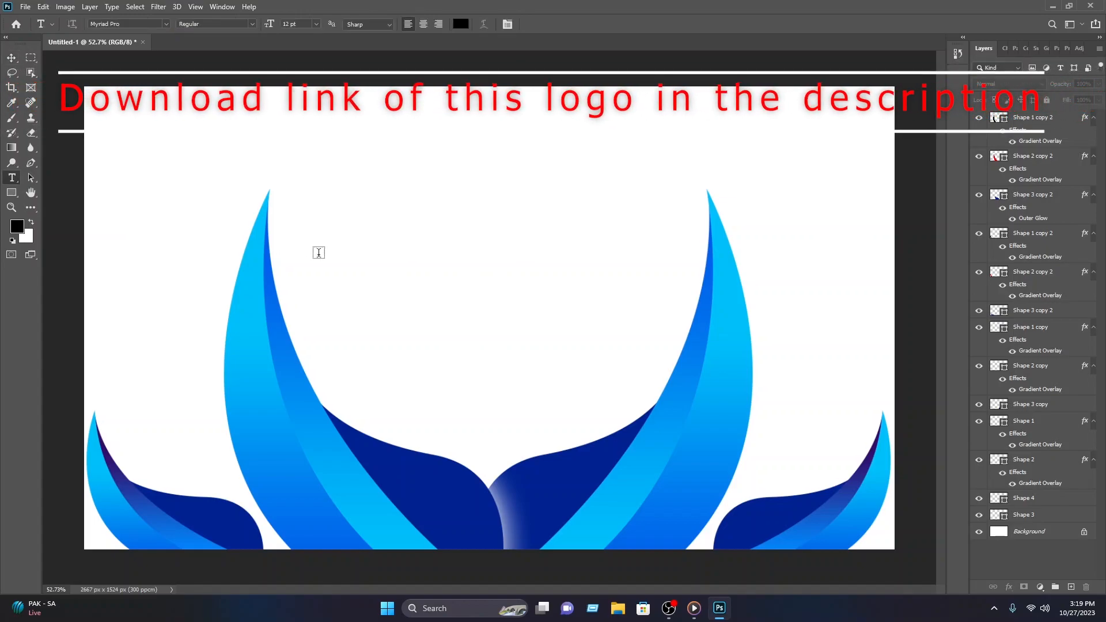
{"action": "left_click", "coordinate": [401, 300]}
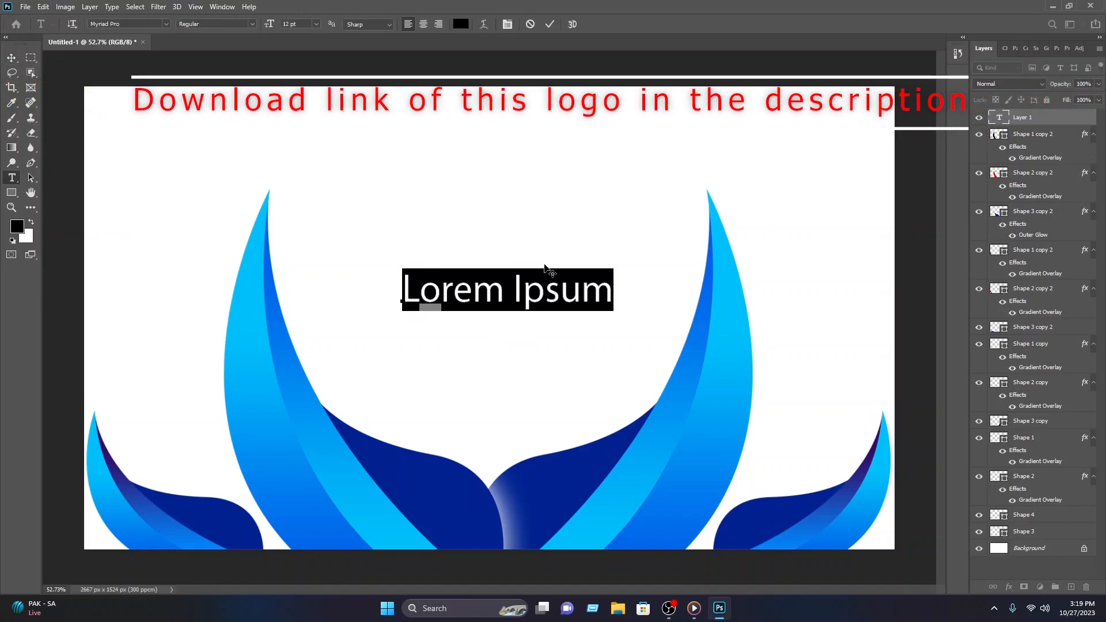
{"action": "type", "text": "Nasib "}
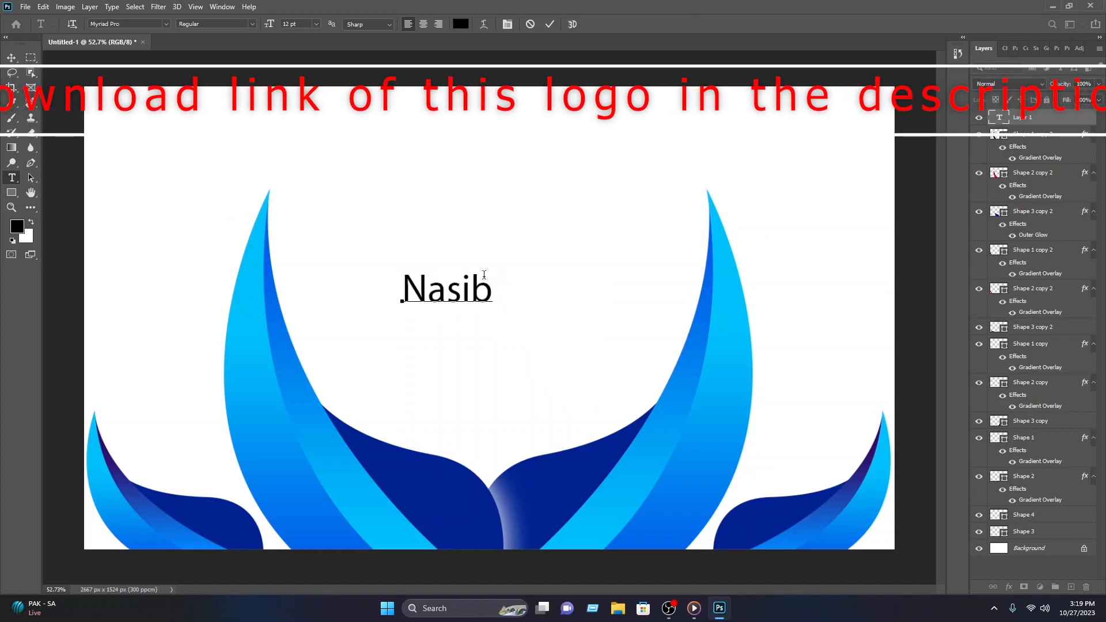
{"action": "type", "text": "I(T"}
{"action": "key", "text": "BackSpace"}
{"action": "key", "text": "BackSpace"}
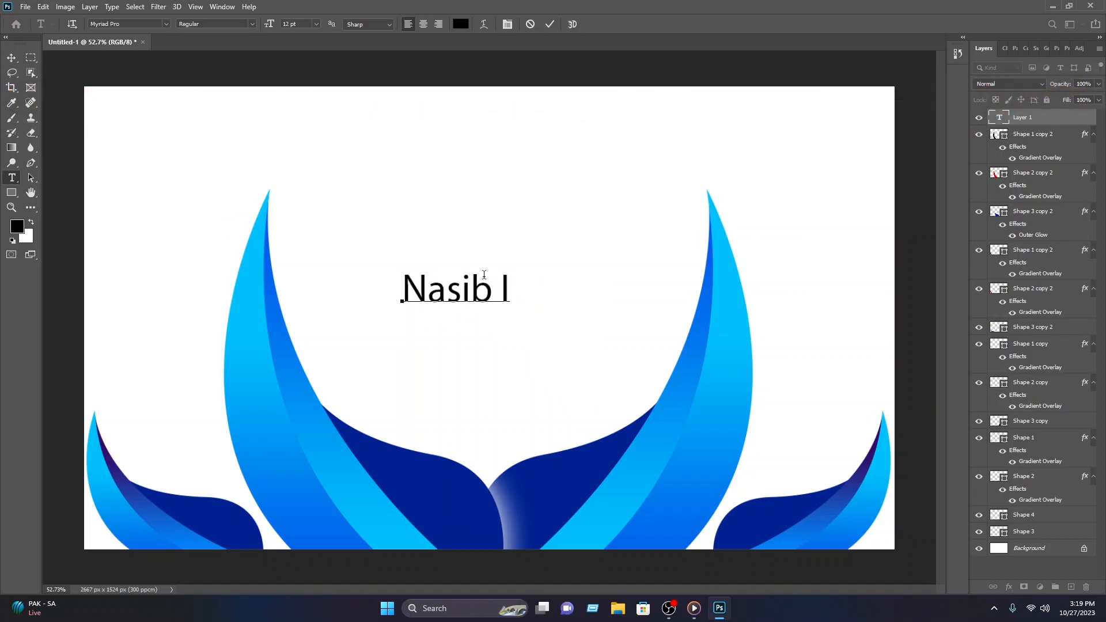
{"action": "type", "text": "T"}
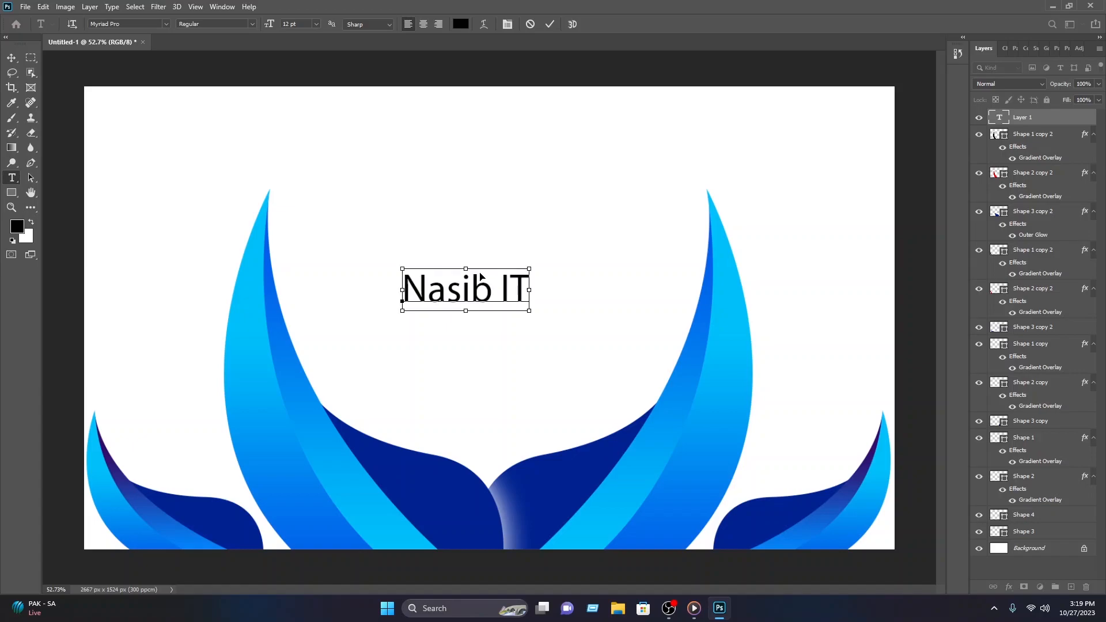
- Change the font of the whole "Nasib IT" text to Impact
{"action": "key", "text": "ctrl+a"}
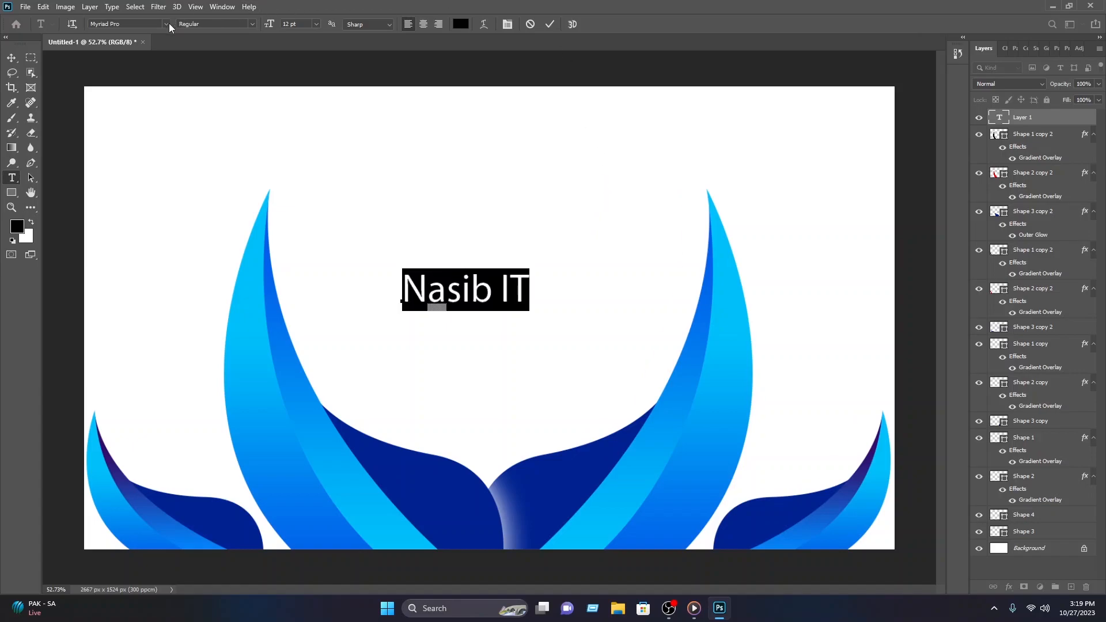
{"action": "left_click", "coordinate": [167, 24]}
{"action": "scroll", "coordinate": [244, 346], "scroll_direction": "up", "scroll_amount": 3}
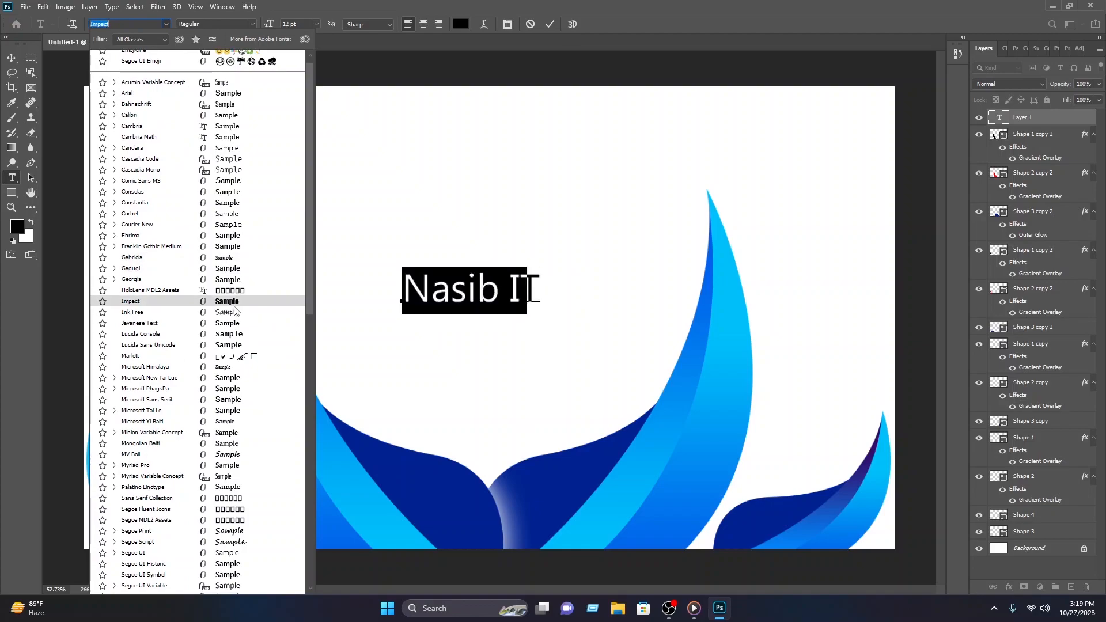
{"action": "left_click", "coordinate": [233, 303]}
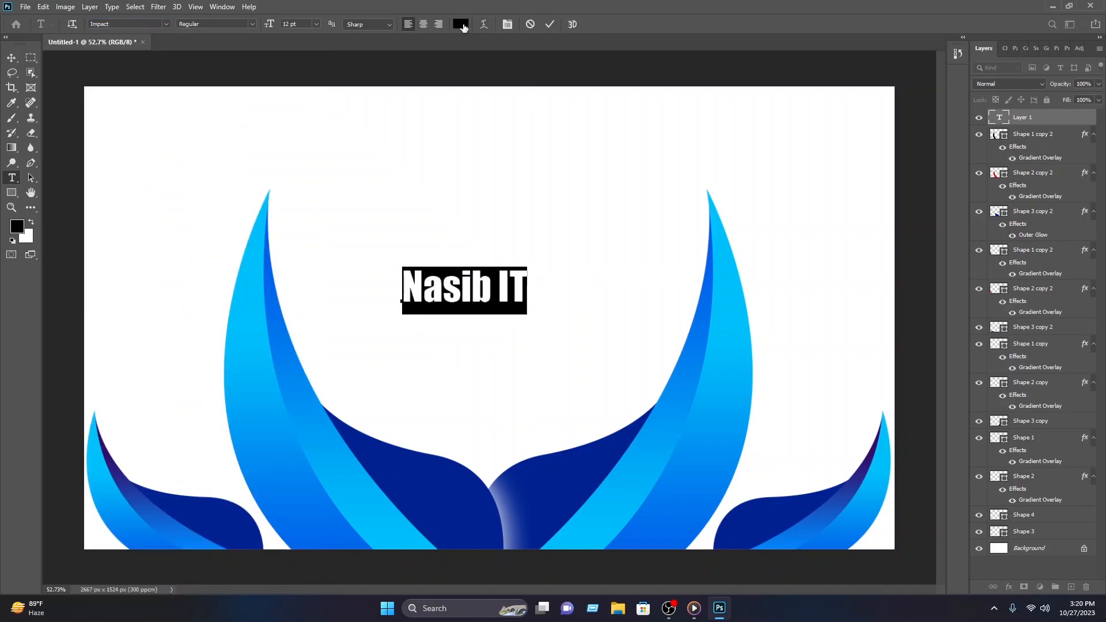
- Set the text colour to navy #002290, sampled from the central navy shape, and commit the text
{"action": "left_click", "coordinate": [461, 24]}
{"action": "left_click_drag", "start_coordinate": [509, 113], "coordinate": [642, 134]}
{"action": "left_click", "coordinate": [558, 477]}
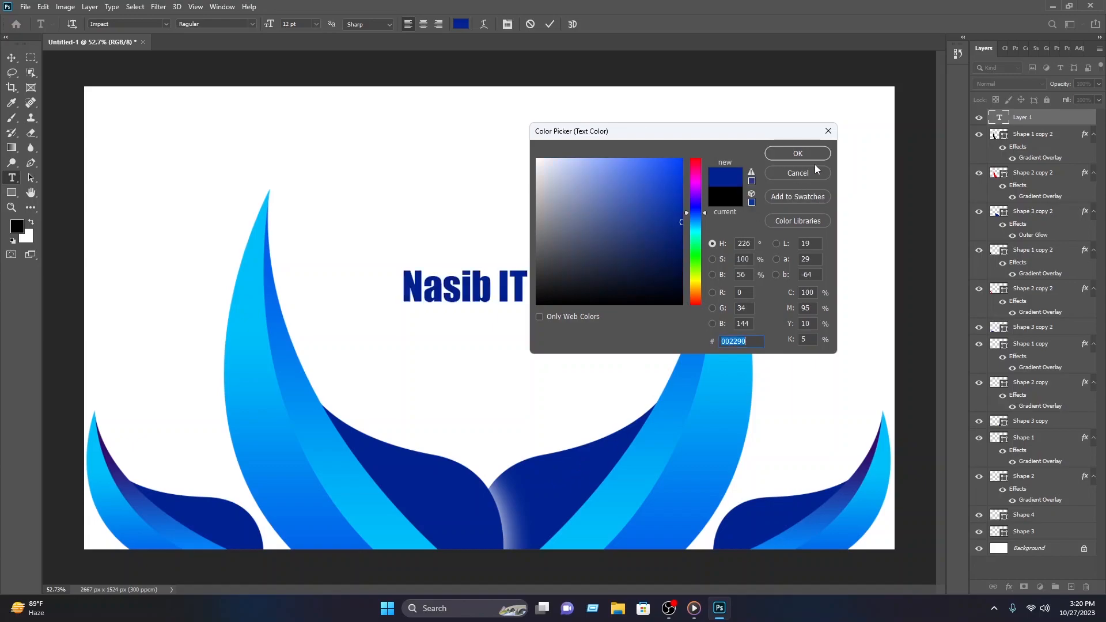
{"action": "left_click", "coordinate": [798, 153]}
{"action": "left_click", "coordinate": [12, 58]}
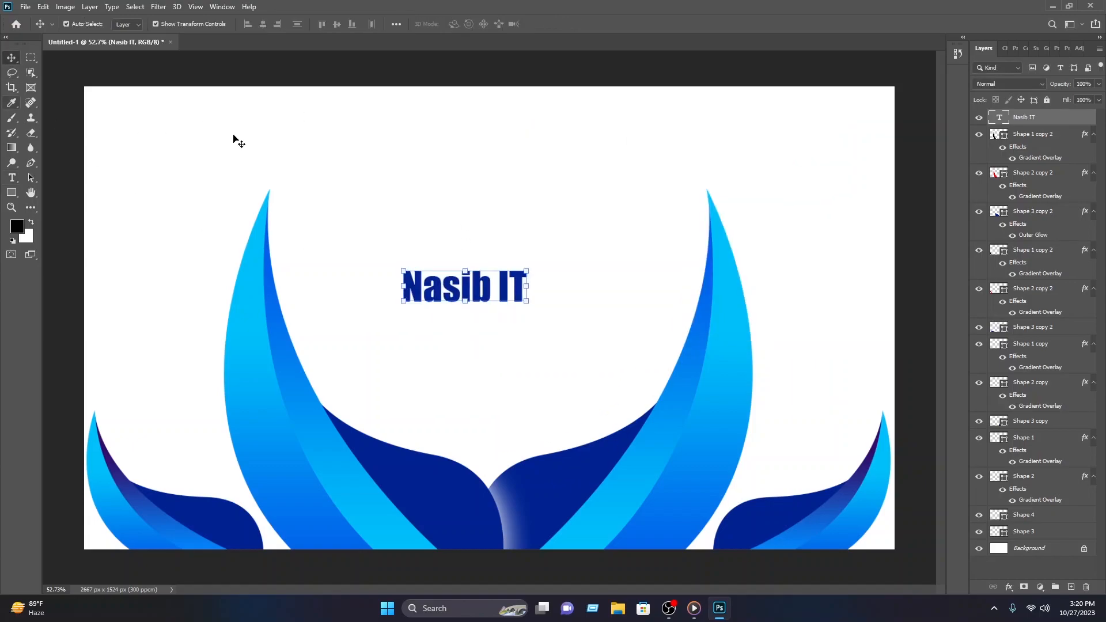
- Scale the "Nasib IT" text up to about 214% and centre it between the two large horns
{"action": "left_click_drag", "start_coordinate": [534, 269], "coordinate": [669, 212]}
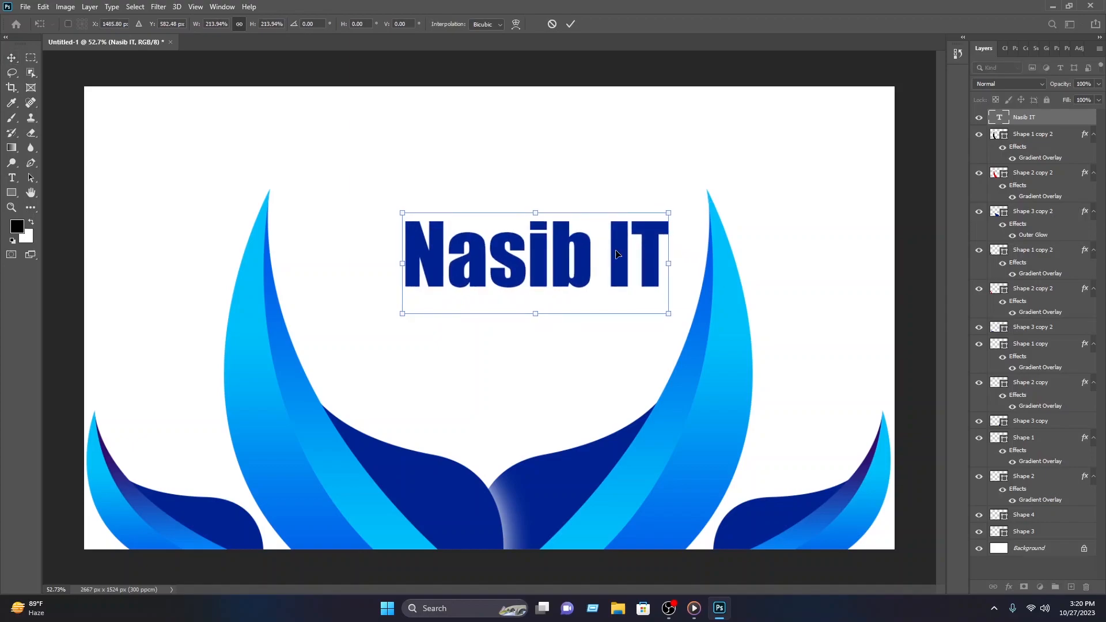
{"action": "left_click_drag", "start_coordinate": [628, 256], "coordinate": [579, 327]}
{"action": "left_click", "coordinate": [571, 24]}
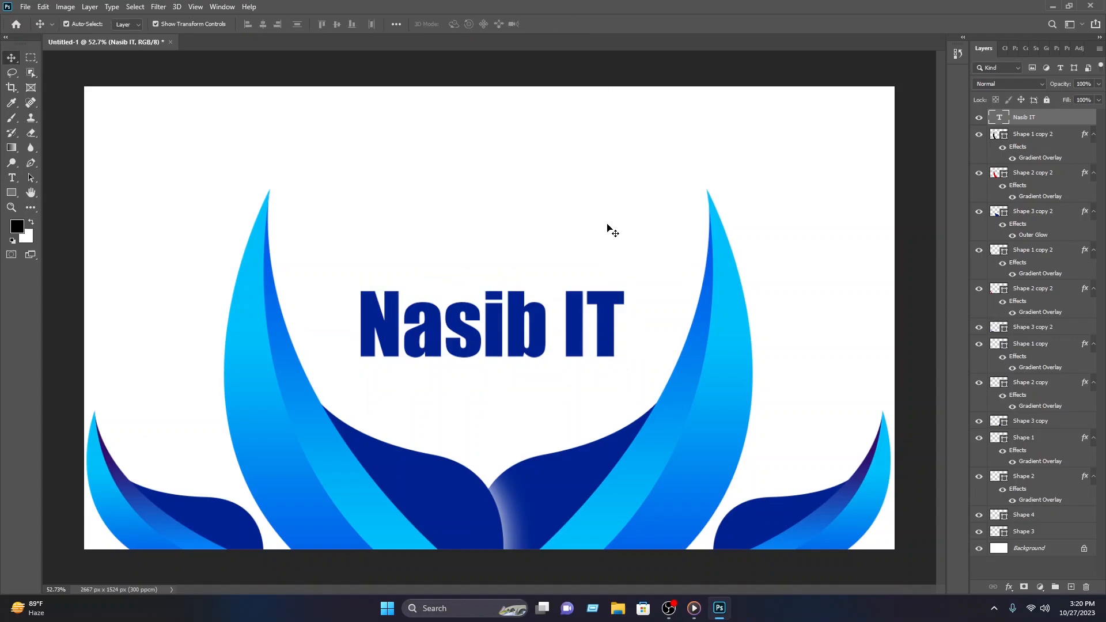
{"action": "left_click", "coordinate": [610, 230]}
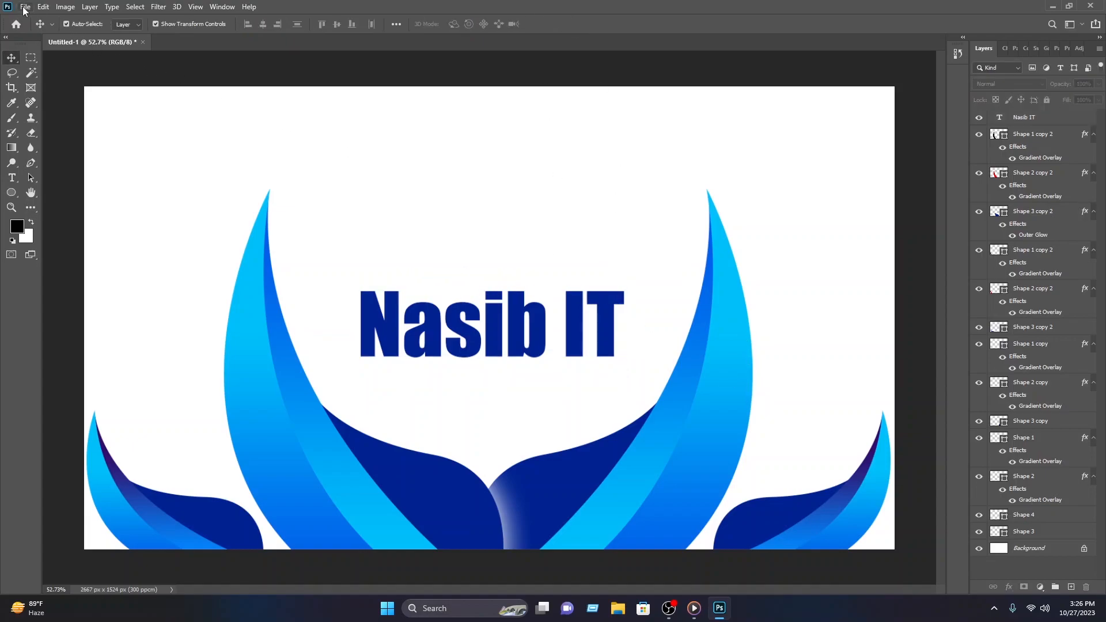
- Start saving a copy on the computer in the Desktop folder, and turn off the cloud-or-computer save prompt
{"action": "left_click", "coordinate": [25, 7]}
{"action": "left_click", "coordinate": [59, 146]}
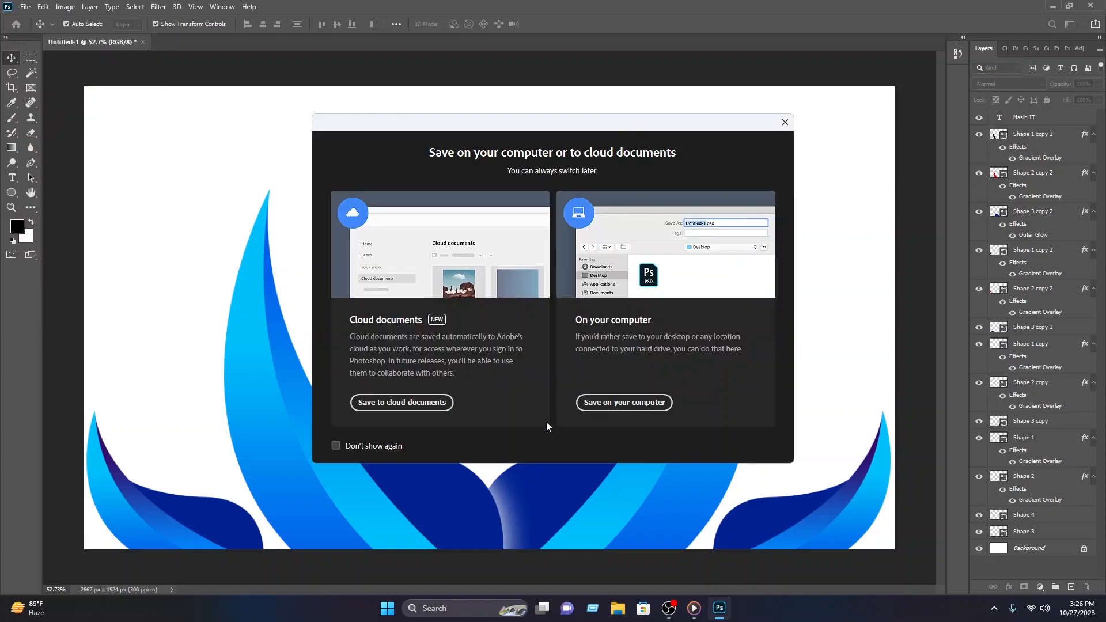
{"action": "left_click", "coordinate": [340, 446]}
{"action": "left_click", "coordinate": [622, 403]}
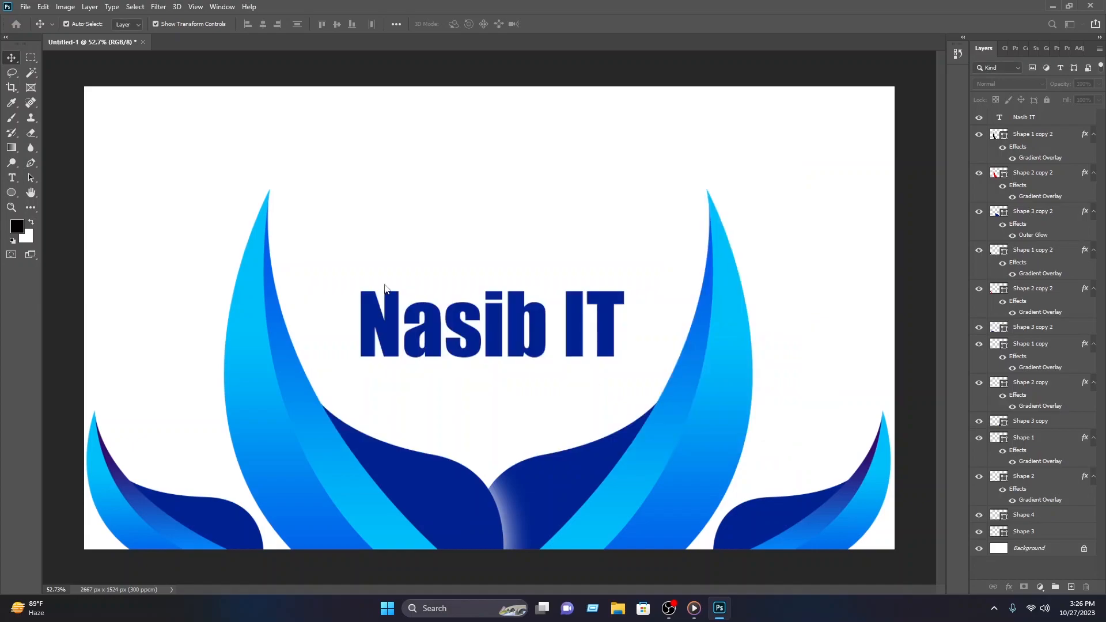
{"action": "left_click", "coordinate": [46, 118]}
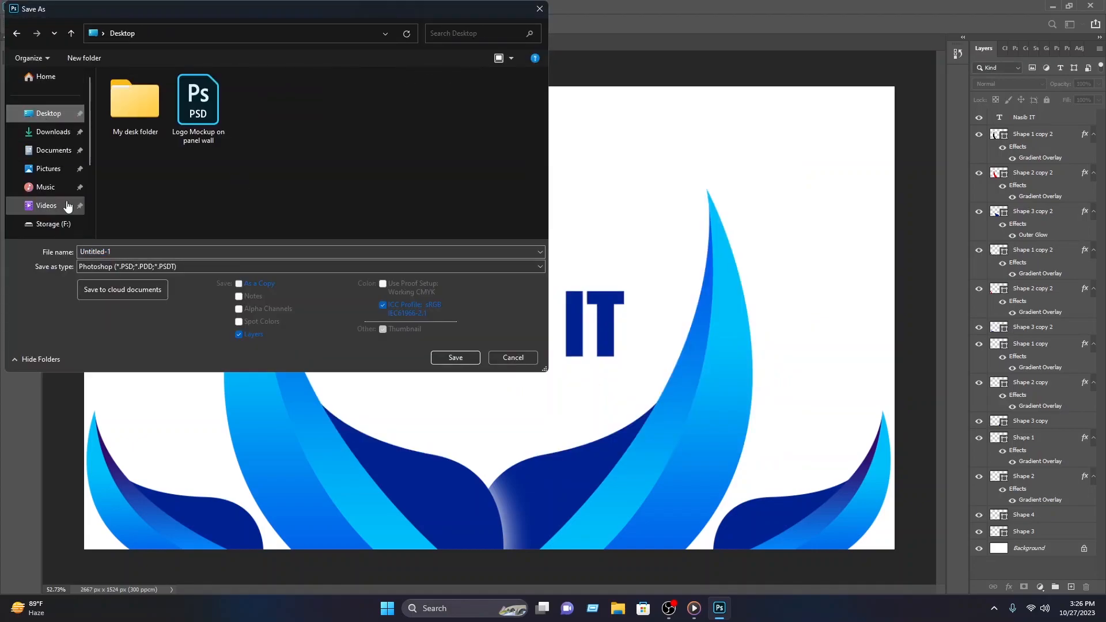
- Name the file logo, choose the PNG format, and save it with the default PNG options
{"action": "left_click", "coordinate": [133, 251]}
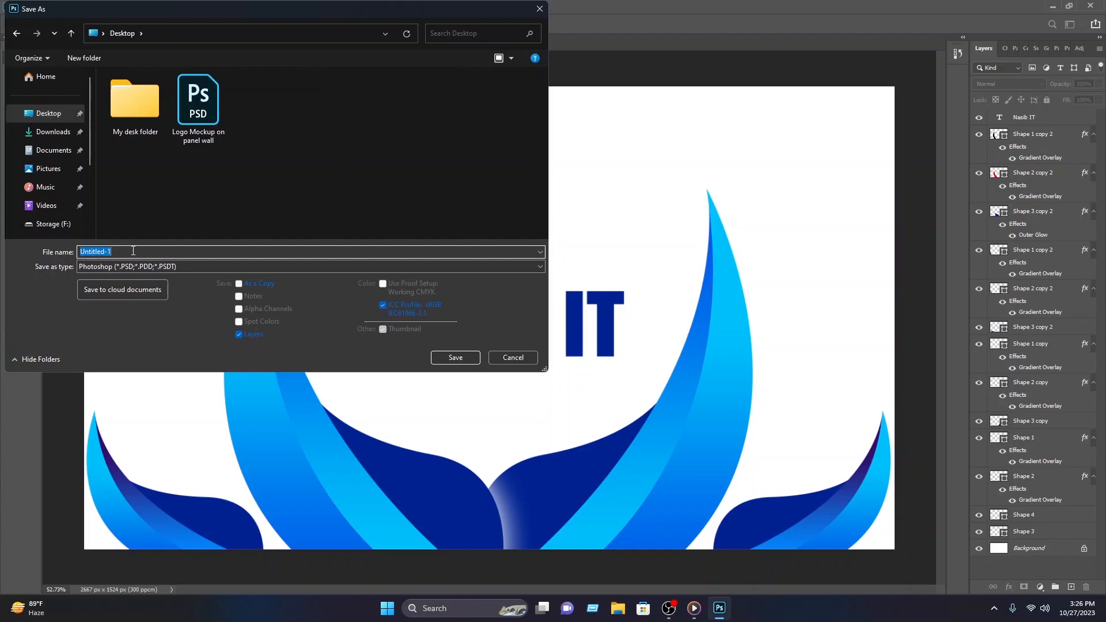
{"action": "type", "text": "logo"}
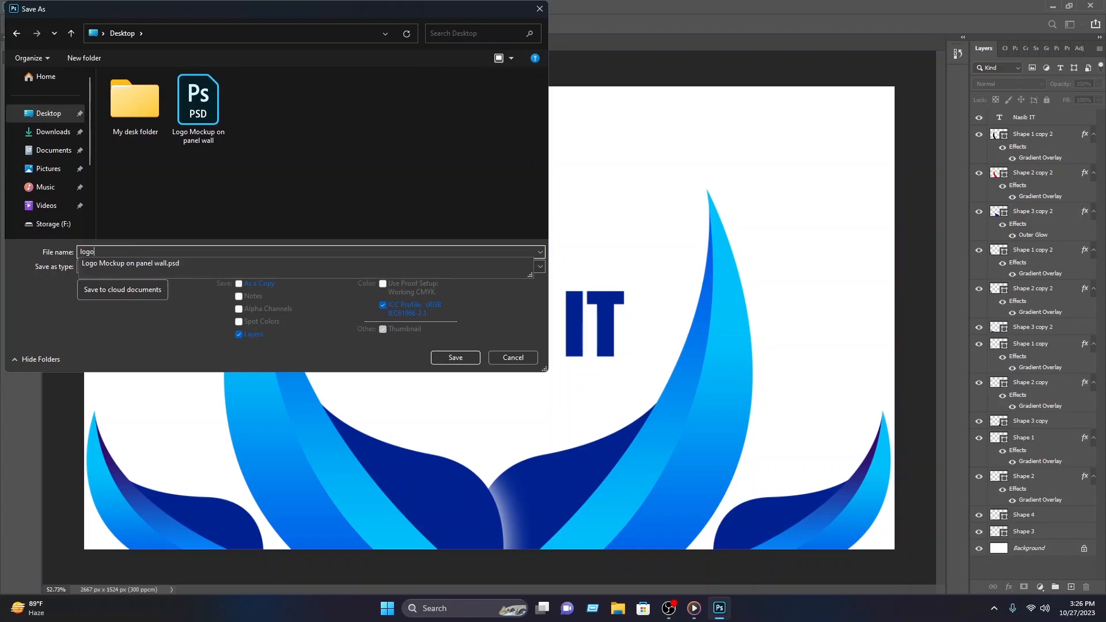
{"action": "left_click", "coordinate": [185, 267]}
{"action": "left_click", "coordinate": [185, 267]}
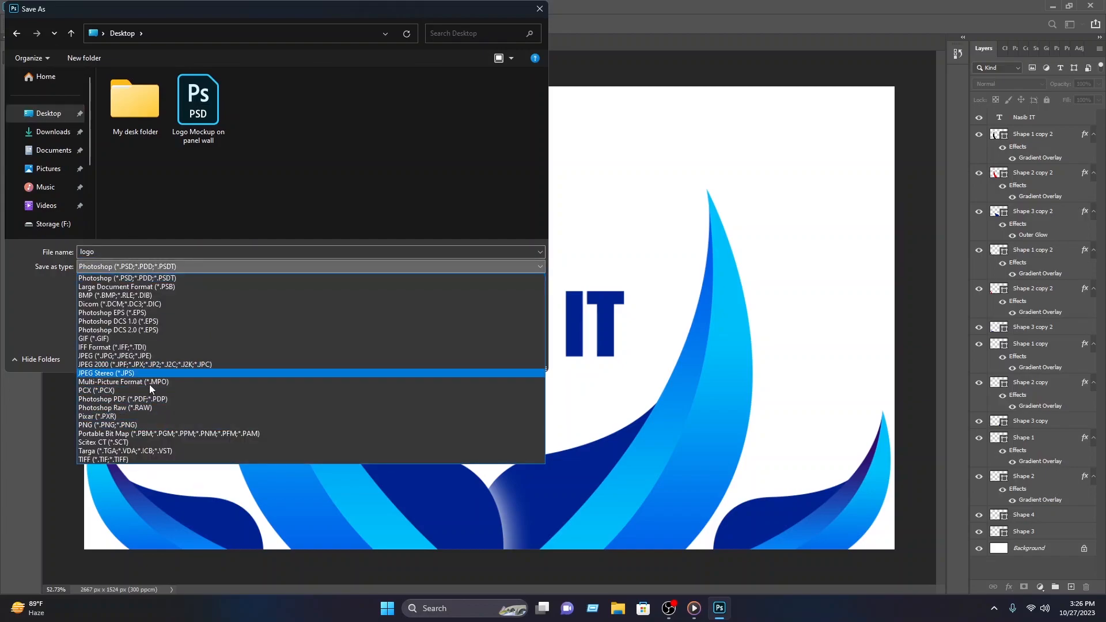
{"action": "left_click", "coordinate": [130, 426]}
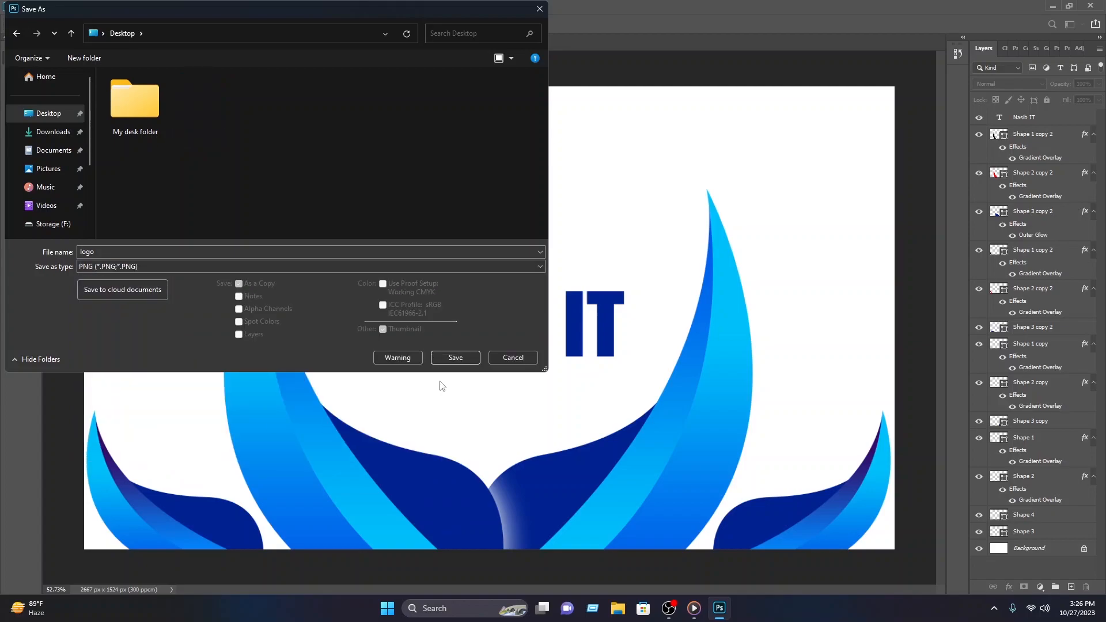
{"action": "left_click", "coordinate": [450, 361]}
{"action": "left_click", "coordinate": [621, 180]}
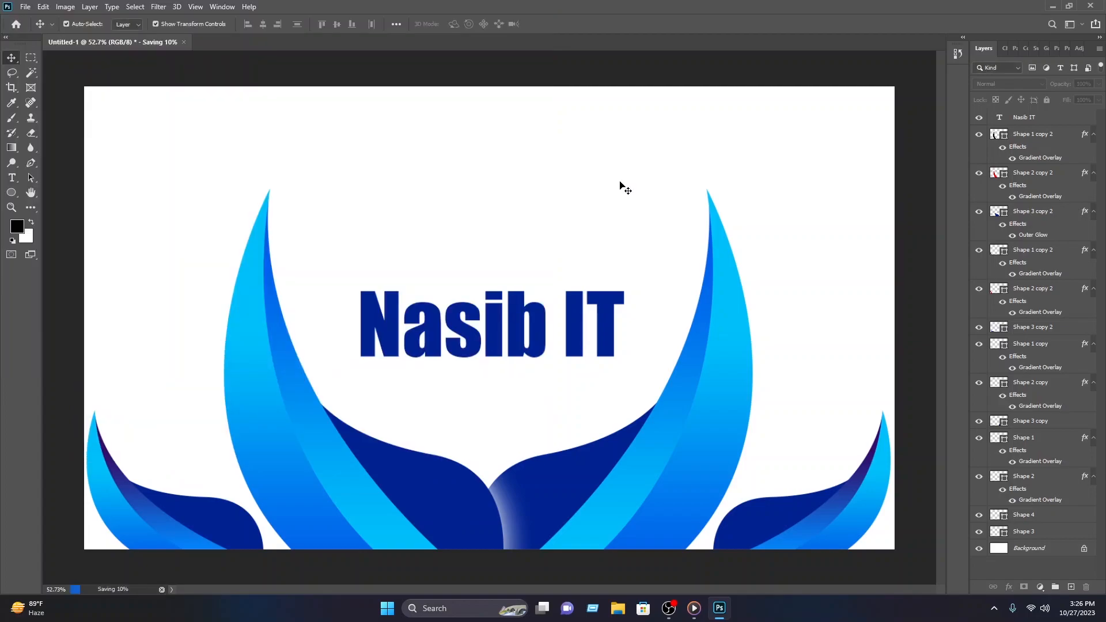
- Open the exported logo.png from the Desktop folder as a separate document
{"action": "left_click", "coordinate": [26, 7]}
{"action": "left_click", "coordinate": [35, 33]}
{"action": "left_click", "coordinate": [324, 110]}
{"action": "left_click", "coordinate": [456, 312]}
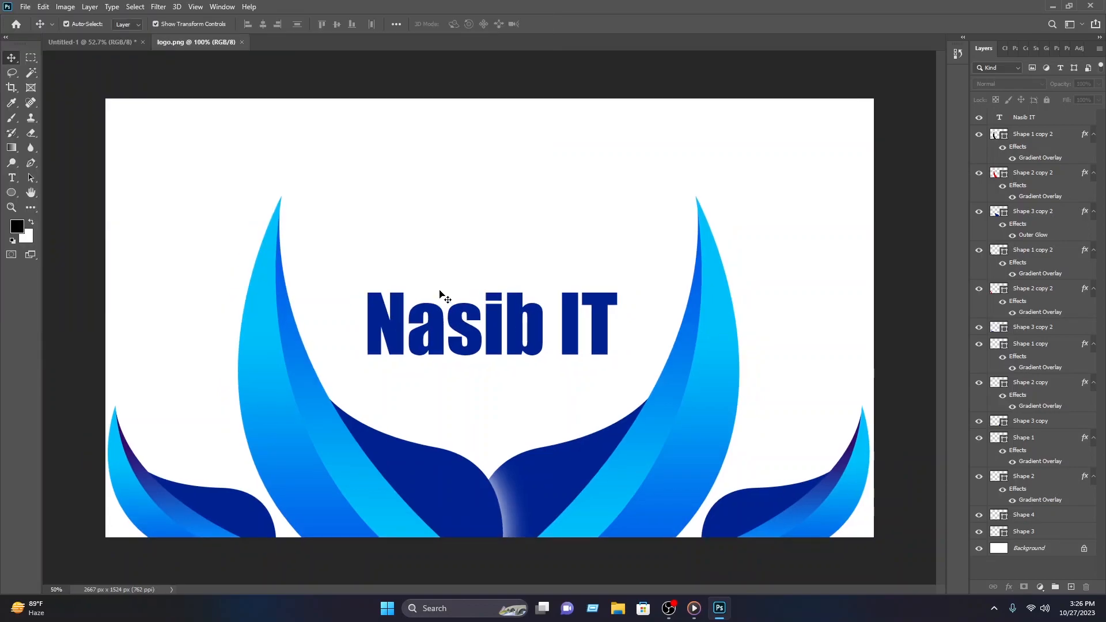
- Select the white background of logo.png with the Magic Wand and delete it to leave transparency
{"action": "left_click", "coordinate": [31, 73]}
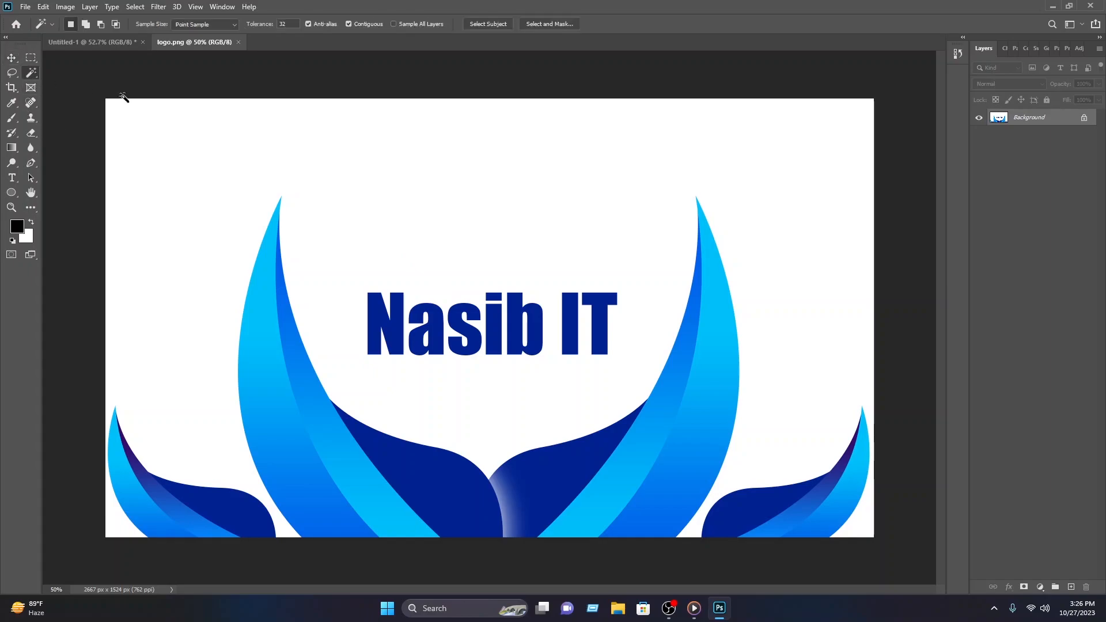
{"action": "left_click", "coordinate": [524, 225]}
{"action": "key", "text": "shift+BackSpace"}
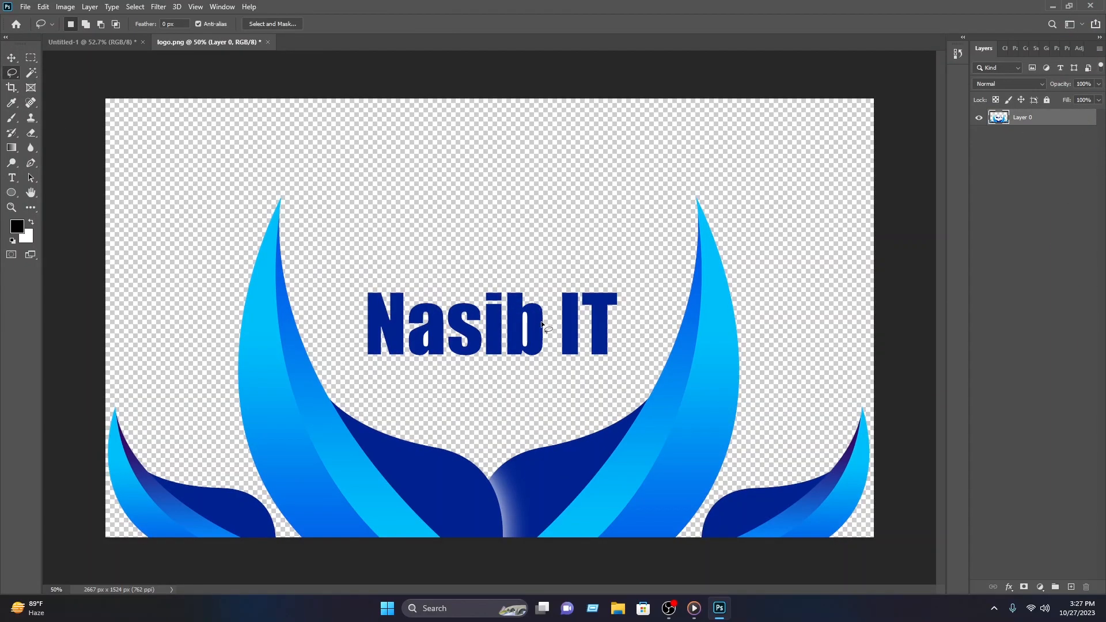
- Remove the remaining white areas enclosed by the letters "b" and "a" of the Nasib IT text
{"action": "scroll", "coordinate": [541, 323], "scroll_direction": "up", "scroll_amount": 5}
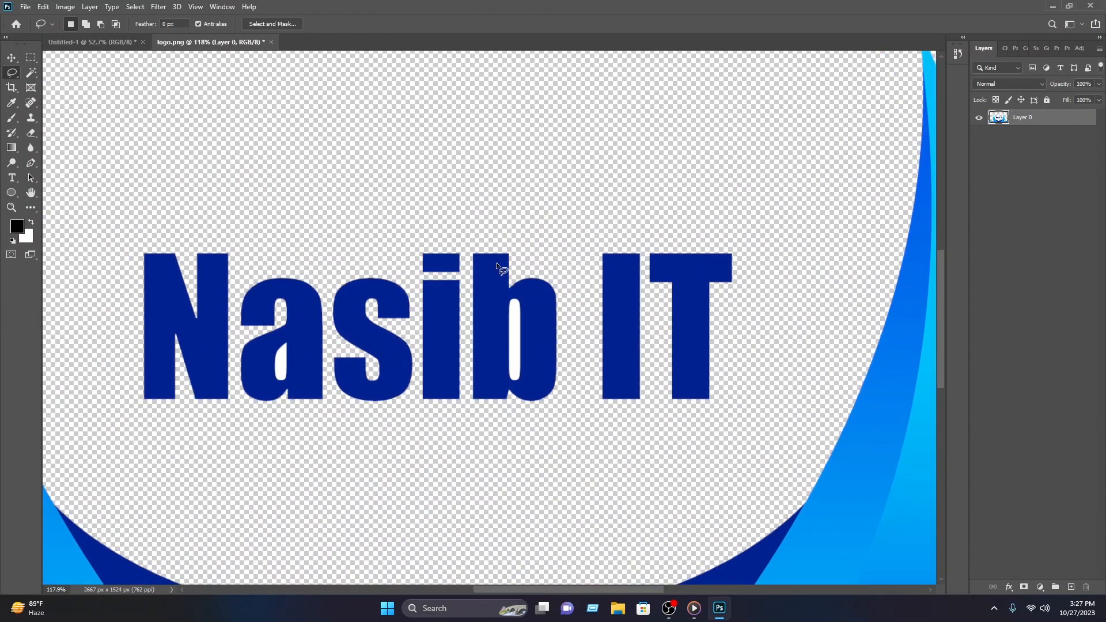
{"action": "left_click", "coordinate": [515, 340]}
{"action": "left_click", "coordinate": [281, 363]}
{"action": "key", "text": "Delete"}
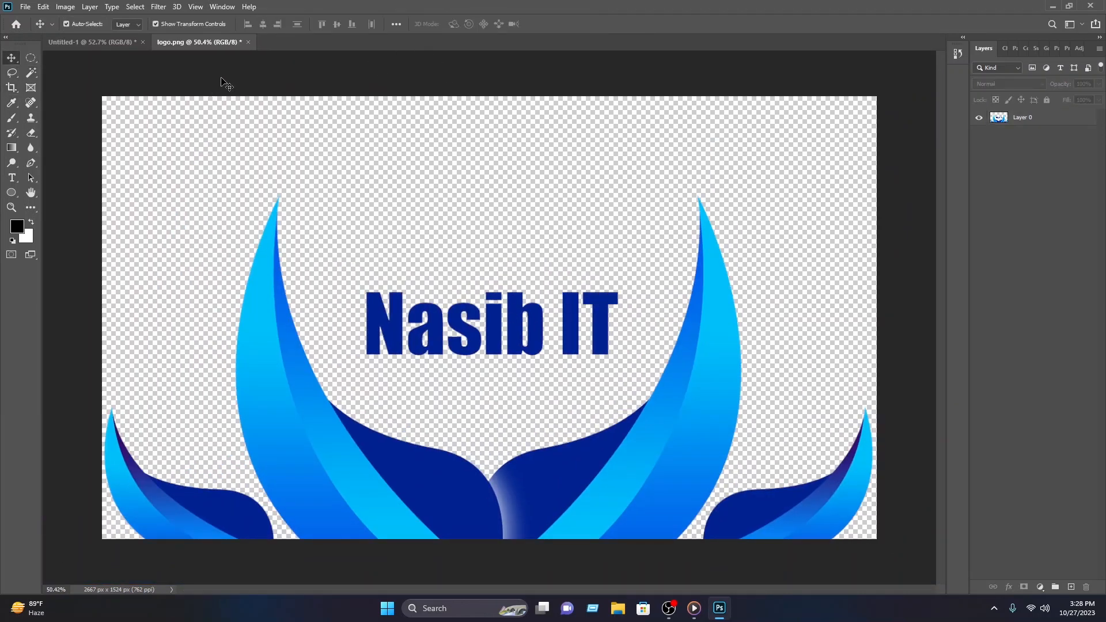
- Open Logo Mockup on panel wall.psd, edit its "Place your design here" smart object, and delete the red sample logo
{"action": "left_click", "coordinate": [15, 25]}
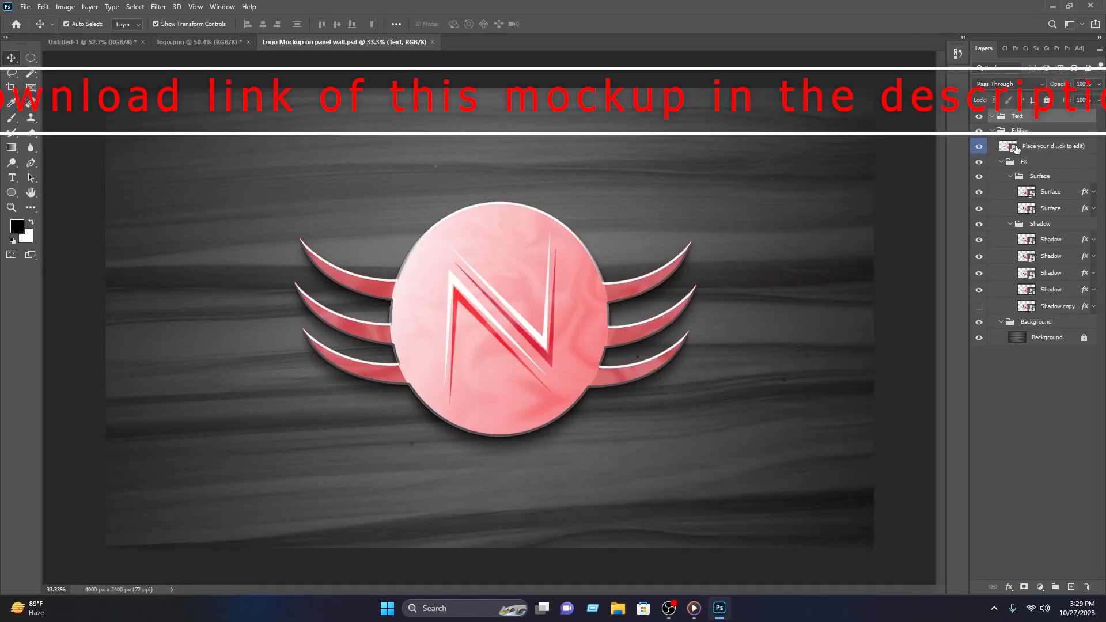
{"action": "double_click", "coordinate": [1016, 149]}
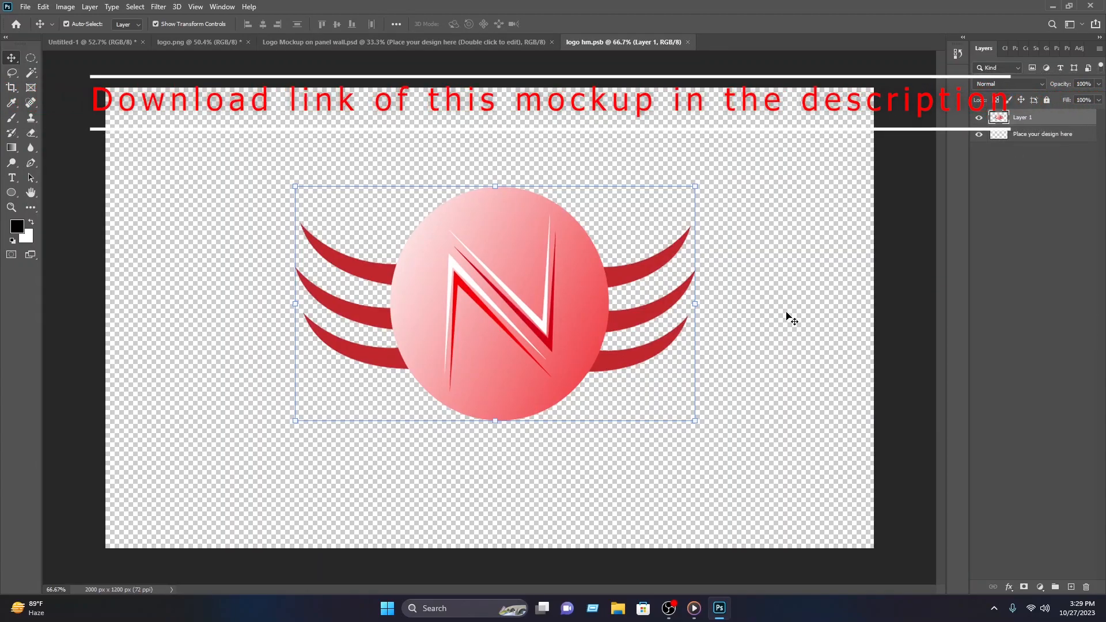
{"action": "key", "text": "Delete"}
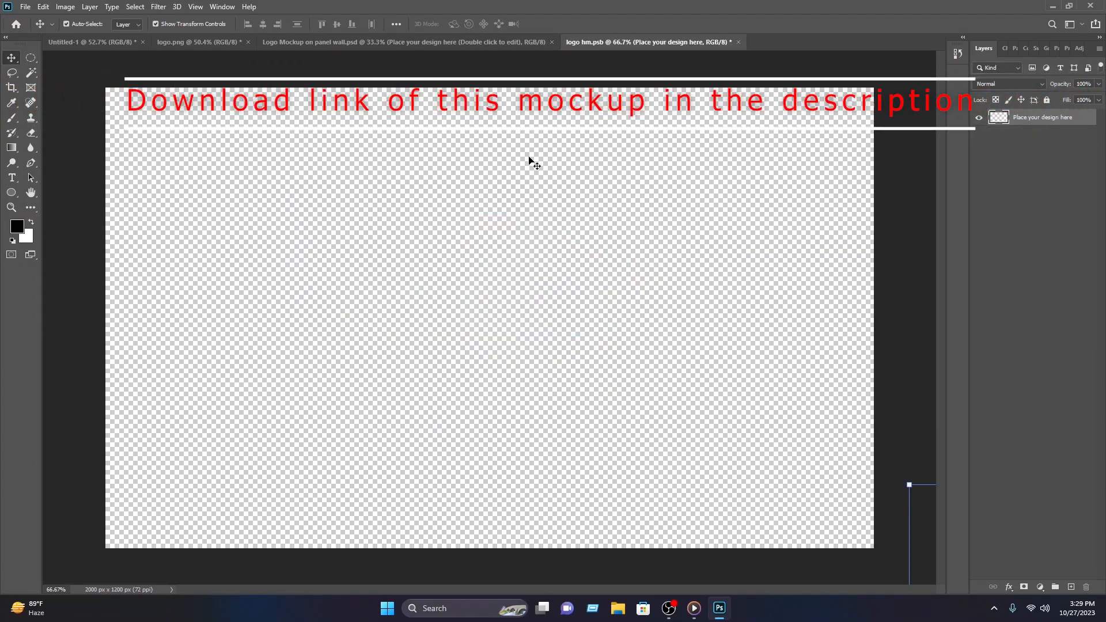
- Bring the transparent Nasib IT logo from logo.png into the mockup's logo hm.psb document as a new layer
{"action": "left_click", "coordinate": [193, 42]}
{"action": "left_click_drag", "start_coordinate": [371, 478], "coordinate": [660, 441]}
{"action": "left_click_drag", "start_coordinate": [805, 522], "coordinate": [704, 477]}
{"action": "scroll", "coordinate": [716, 479], "scroll_direction": "down", "scroll_amount": 5}
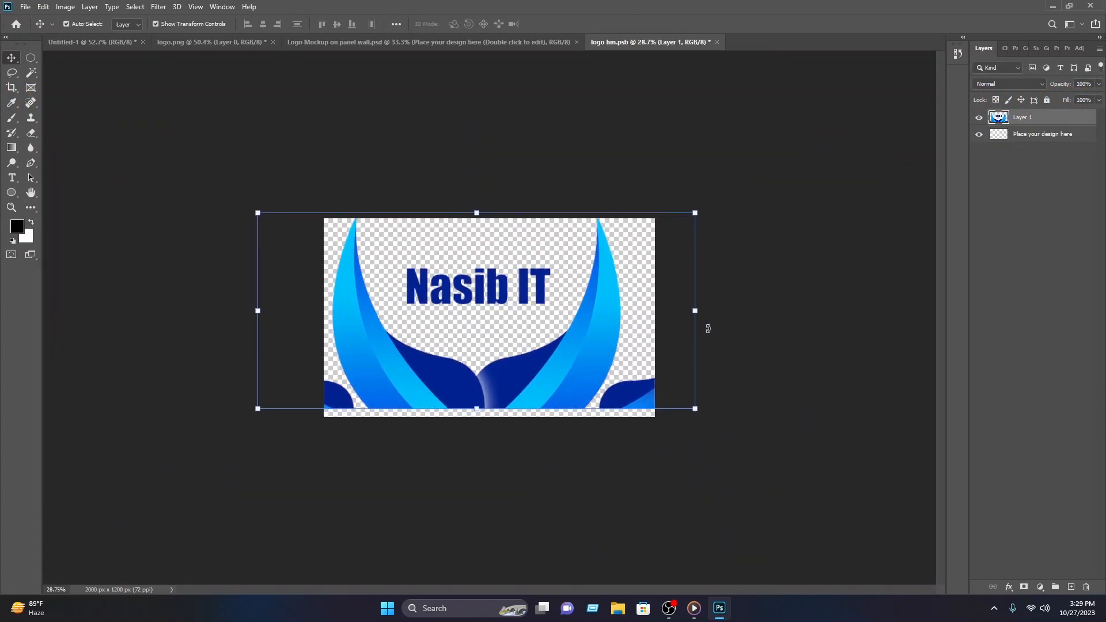
- Scale the logo to about 73.57%, centre it horizontally along the canvas's lower edge, and commit the transform
{"action": "left_click_drag", "start_coordinate": [694, 309], "coordinate": [580, 311]}
{"action": "left_click_drag", "start_coordinate": [475, 350], "coordinate": [548, 381]}
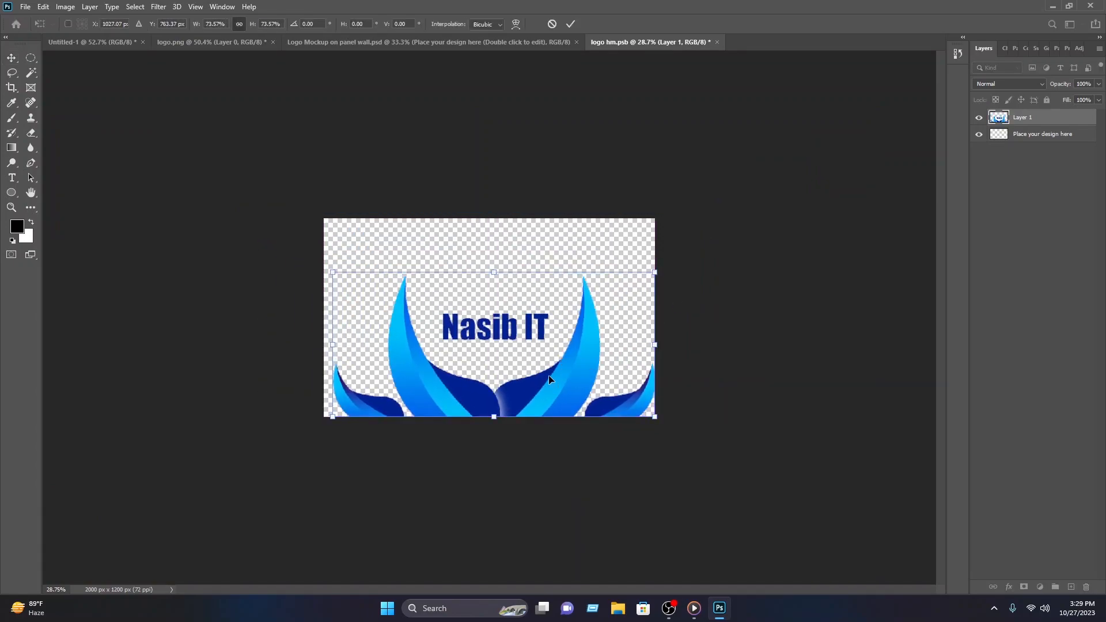
{"action": "key", "text": "Left"}
{"action": "key", "text": "Left"}
{"action": "key", "text": "Left"}
{"action": "key", "text": "Left"}
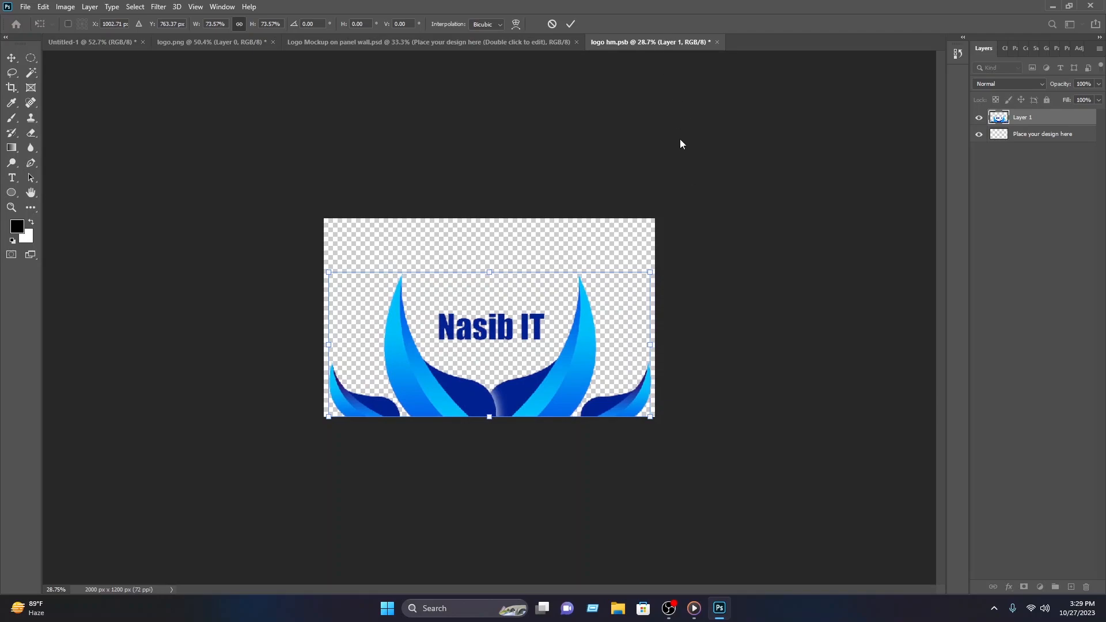
{"action": "key", "text": "Return"}
- Save the edited logo hm.psb smart object and close it to update the mockup
{"action": "scroll", "coordinate": [677, 138], "scroll_direction": "up", "scroll_amount": 8}
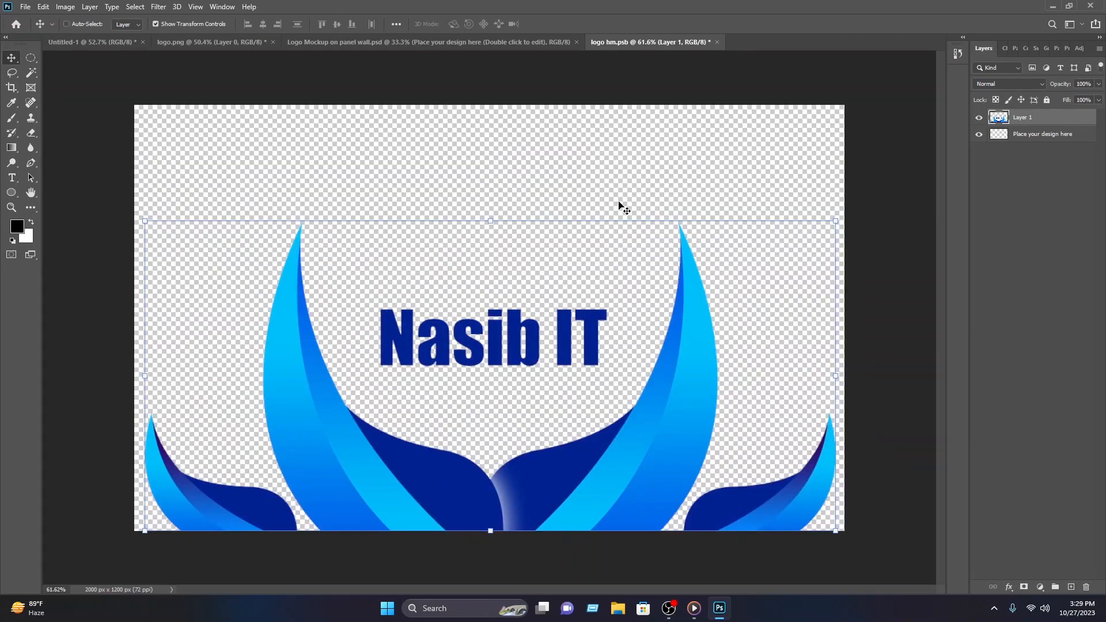
{"action": "key", "text": "ctrl+s"}
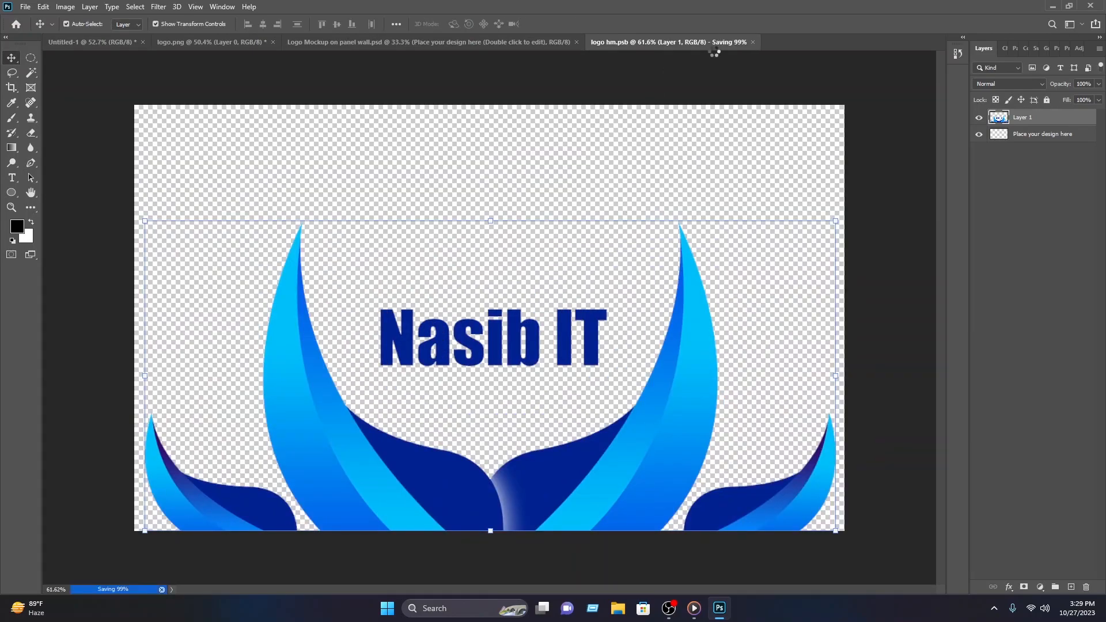
{"action": "left_click", "coordinate": [717, 42]}
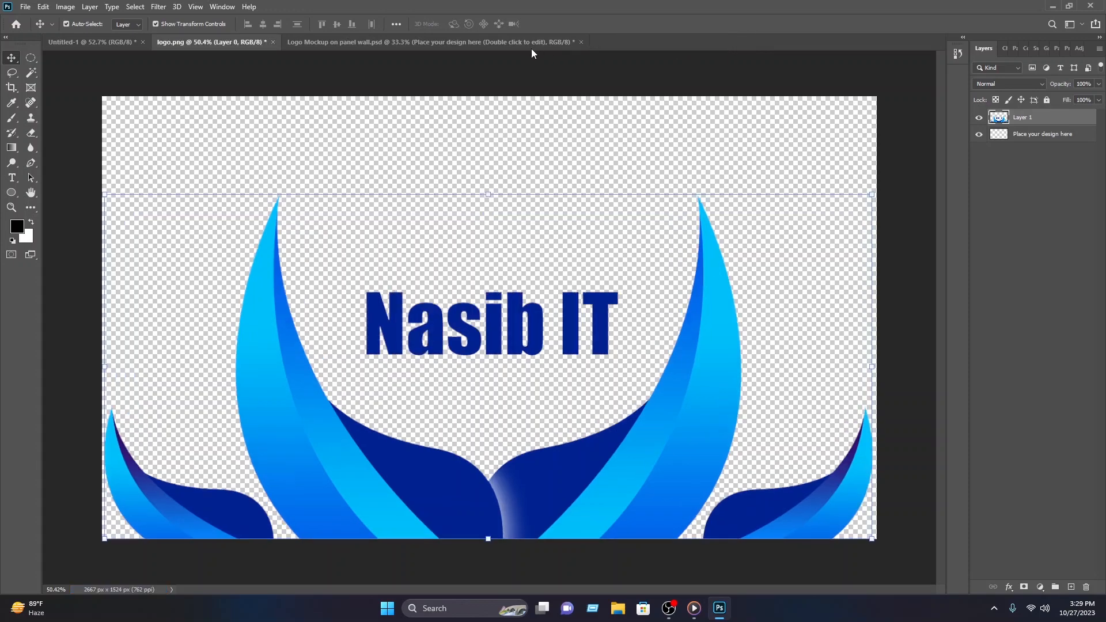